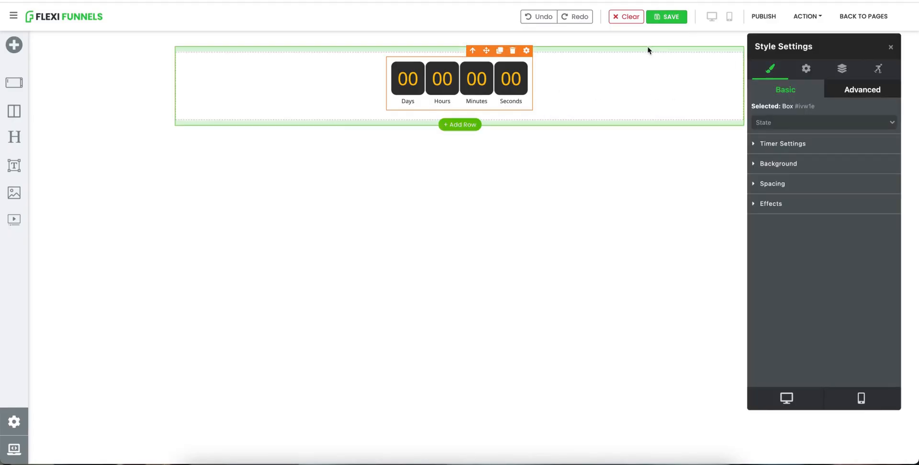
Open the countdown element's advanced settings and keep the timer type as Countdown timer.
{"action": "left_click", "coordinate": [807, 69]}
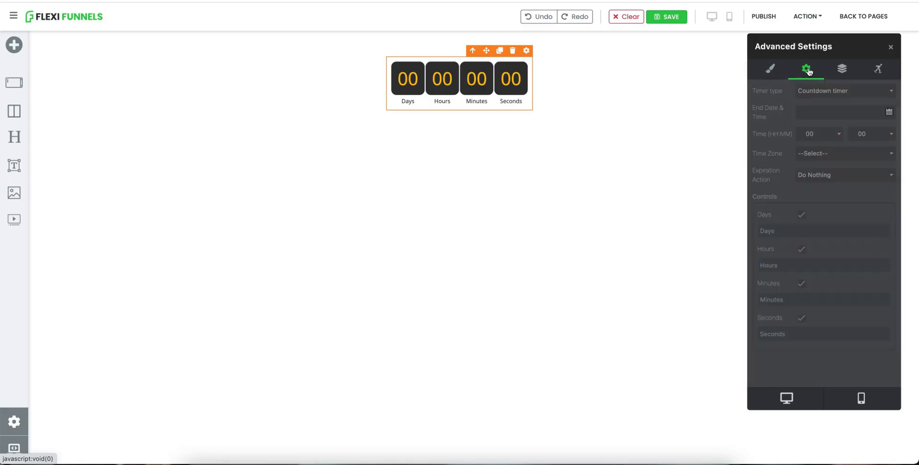
{"action": "left_click", "coordinate": [839, 95]}
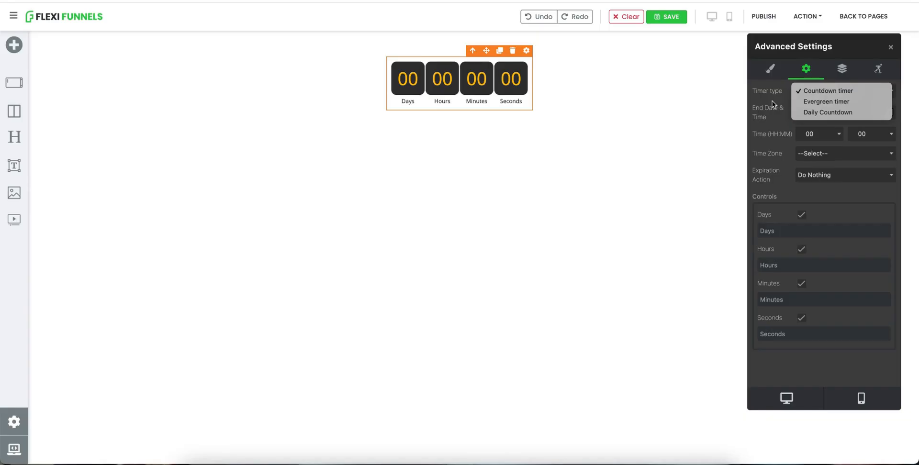
{"action": "left_click", "coordinate": [818, 92]}
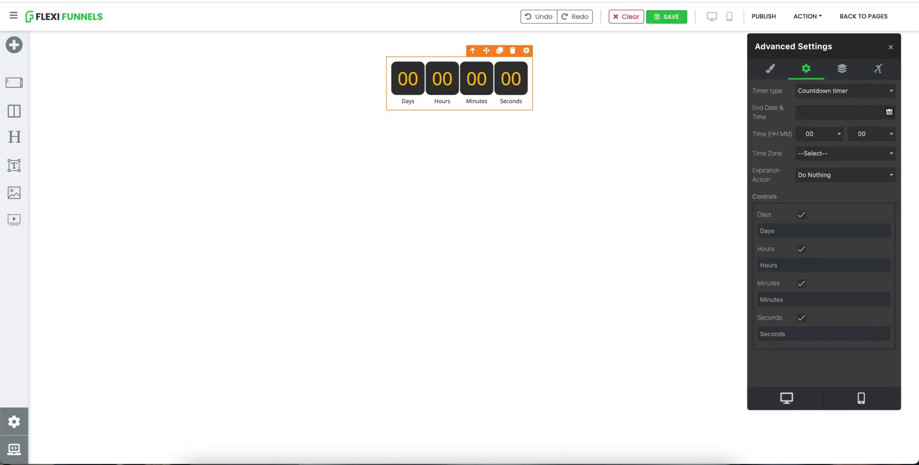
Set the timer's end date to 2021-12-31 using the date picker.
{"action": "left_click", "coordinate": [890, 110]}
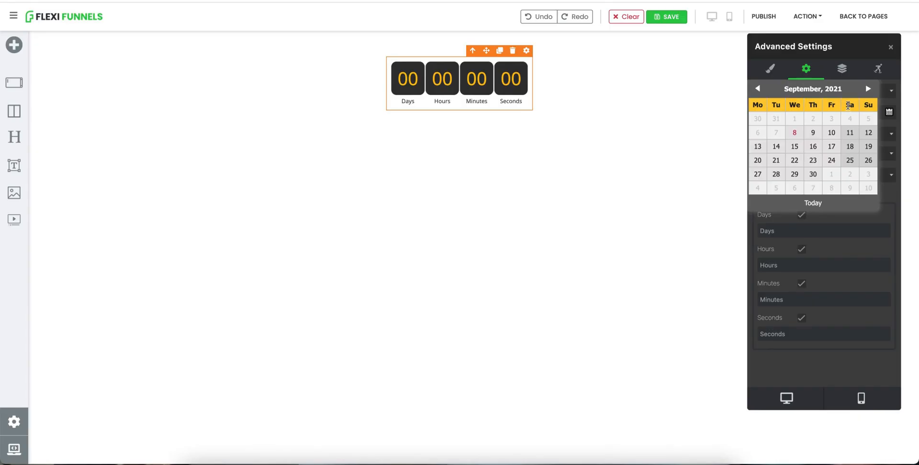
{"action": "left_click", "coordinate": [865, 90]}
{"action": "left_click", "coordinate": [865, 89]}
{"action": "left_click", "coordinate": [866, 89]}
{"action": "left_click", "coordinate": [865, 89]}
{"action": "left_click", "coordinate": [865, 89]}
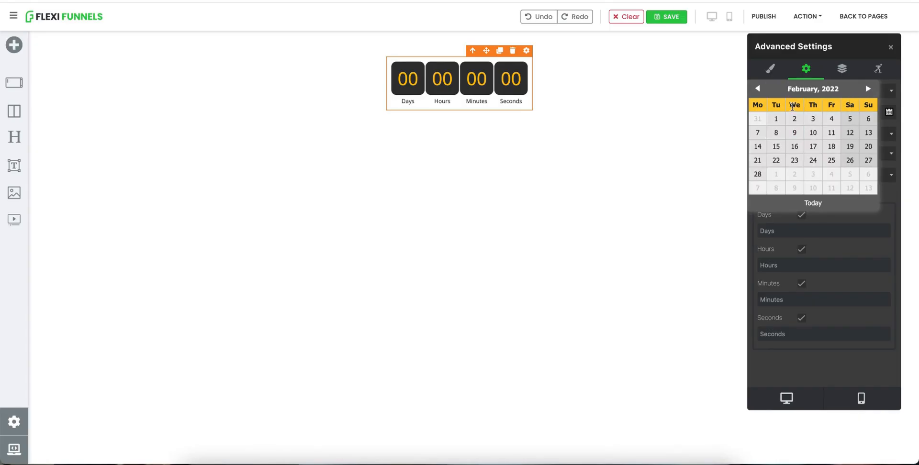
{"action": "left_click", "coordinate": [757, 89]}
{"action": "left_click", "coordinate": [757, 89]}
{"action": "left_click", "coordinate": [832, 174]}
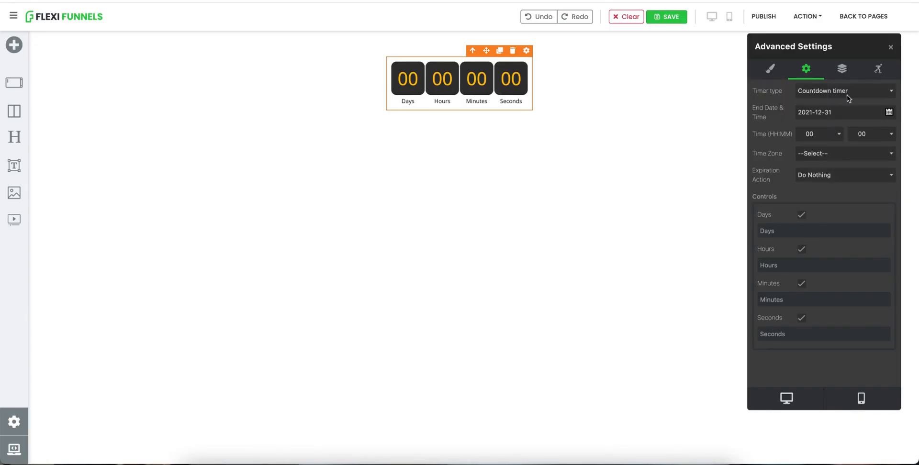
Set the timer's end time to 23:59.
{"action": "left_click", "coordinate": [824, 135]}
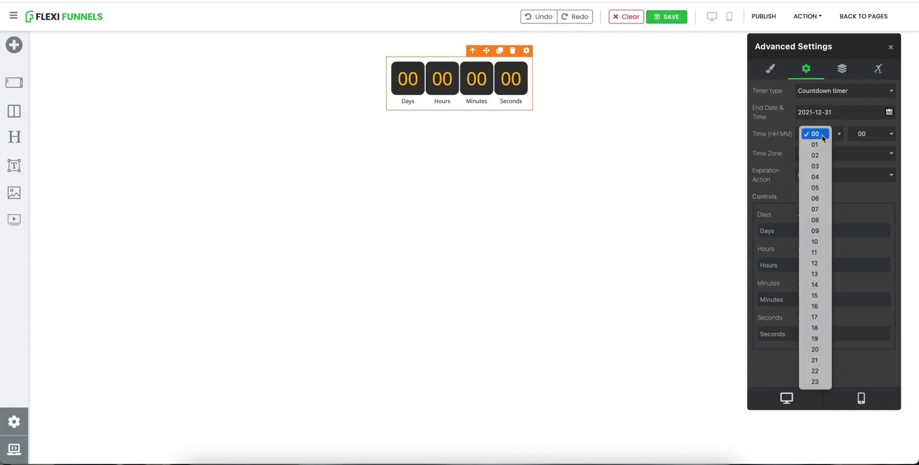
{"action": "left_click", "coordinate": [815, 381]}
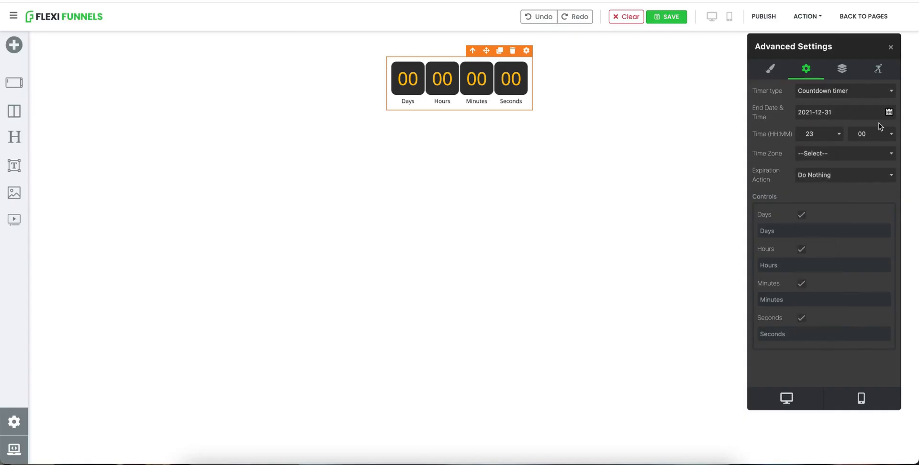
{"action": "left_click", "coordinate": [874, 137]}
{"action": "scroll", "coordinate": [868, 431], "scroll_direction": "down", "scroll_amount": 5}
{"action": "left_click", "coordinate": [871, 453]}
Set the timer's time zone to (GMT+05:30) Chennai, Kolkata, Mumbai, New Delhi.
{"action": "left_click", "coordinate": [820, 158]}
{"action": "scroll", "coordinate": [786, 306], "scroll_direction": "down", "scroll_amount": 15}
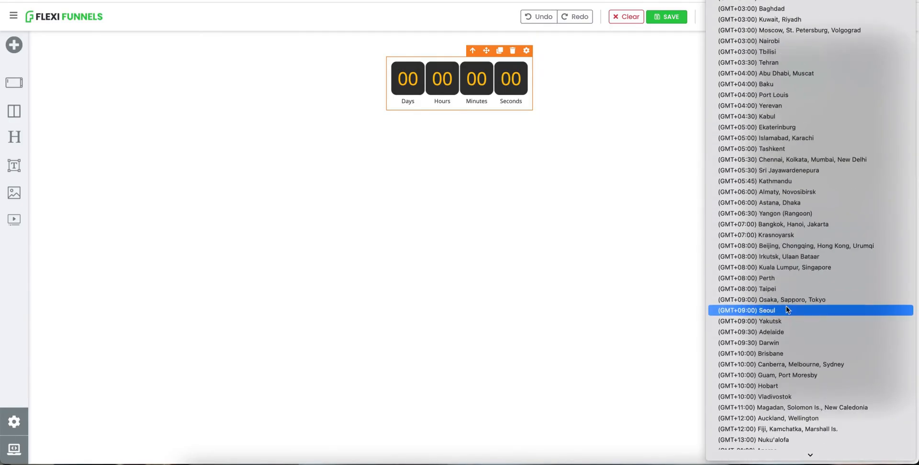
{"action": "scroll", "coordinate": [786, 309], "scroll_direction": "up", "scroll_amount": 5}
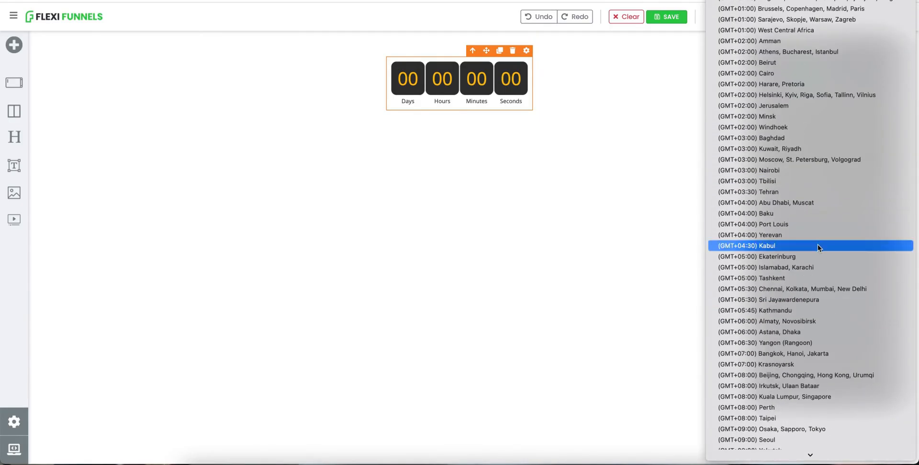
{"action": "left_click", "coordinate": [803, 288]}
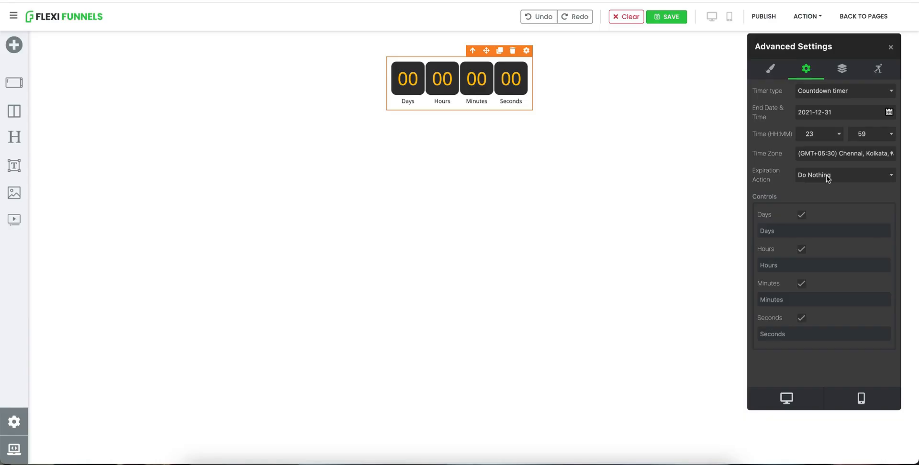
Publish the page and open its published URL.
{"action": "left_click", "coordinate": [763, 17]}
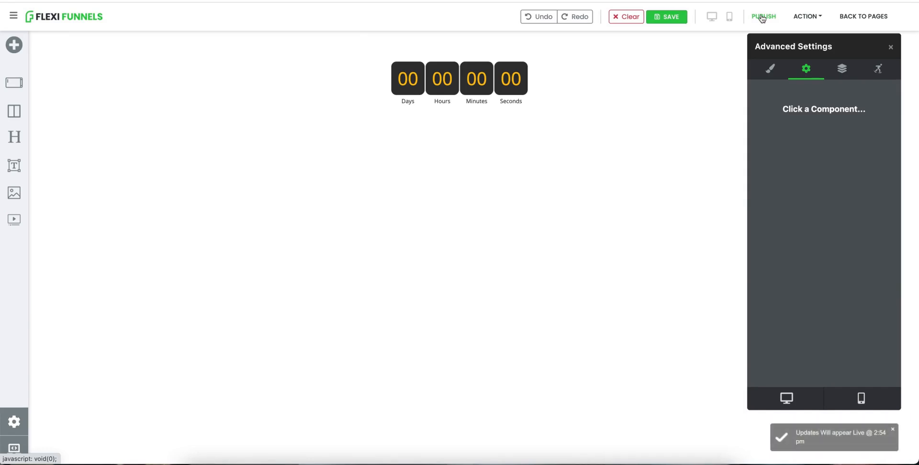
{"action": "left_click", "coordinate": [810, 18]}
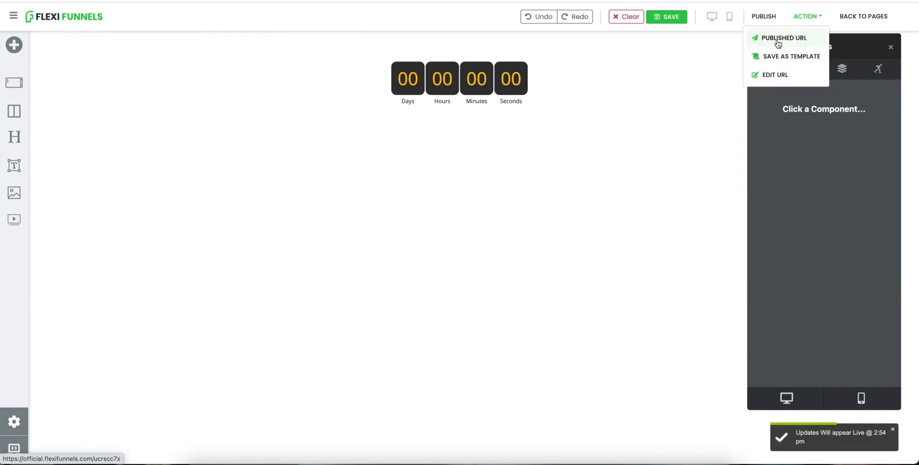
{"action": "left_click", "coordinate": [777, 41]}
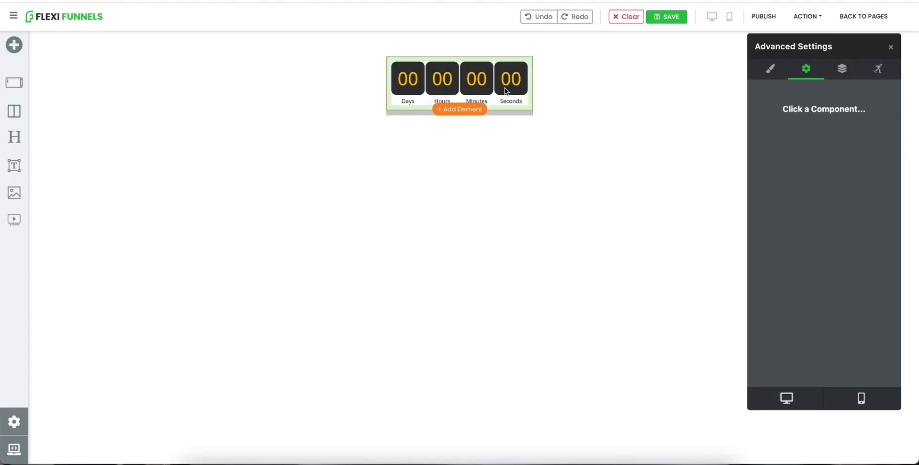
Select the countdown timer and clone it below itself.
{"action": "left_click", "coordinate": [524, 96]}
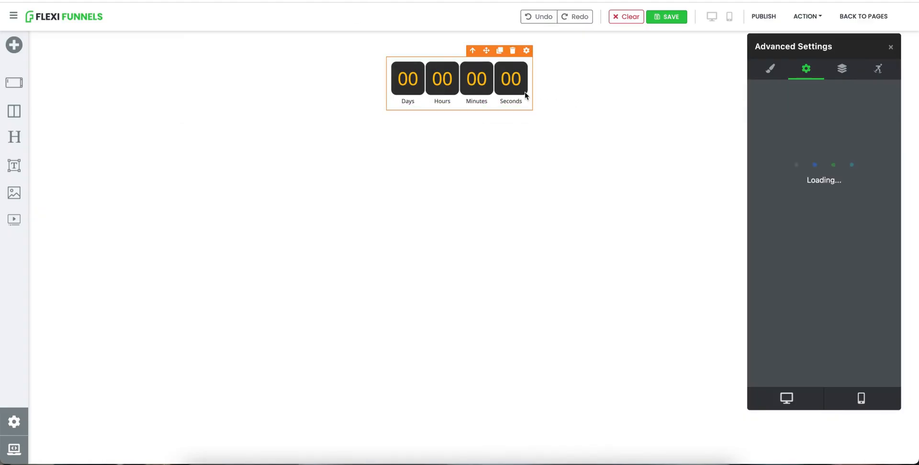
{"action": "left_click", "coordinate": [500, 51]}
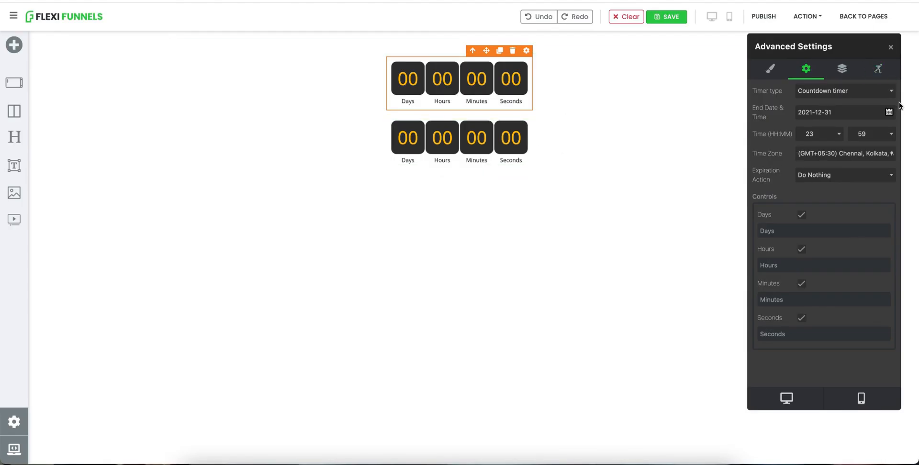
Set the top timer's end date to 2021-09-08.
{"action": "left_click", "coordinate": [890, 112]}
{"action": "left_click", "coordinate": [758, 88]}
{"action": "left_click", "coordinate": [758, 89]}
{"action": "left_click", "coordinate": [758, 89]}
{"action": "left_click", "coordinate": [758, 89]}
{"action": "left_click", "coordinate": [759, 88]}
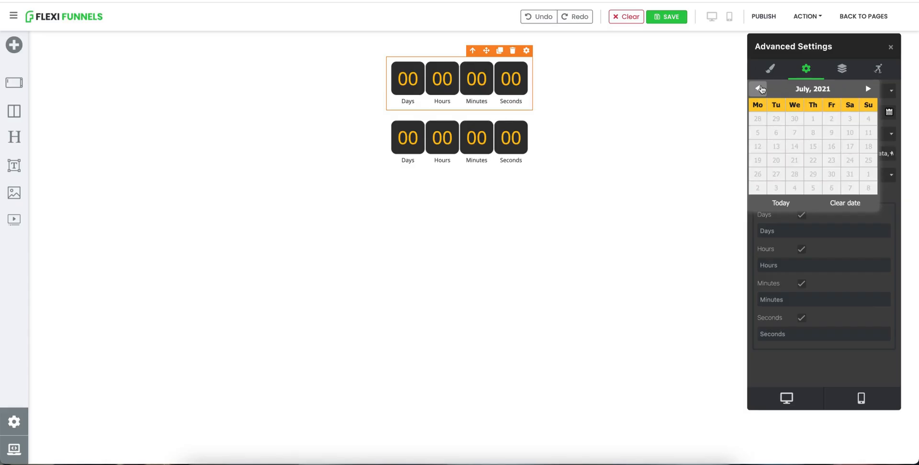
{"action": "left_click", "coordinate": [868, 88]}
{"action": "left_click", "coordinate": [867, 89]}
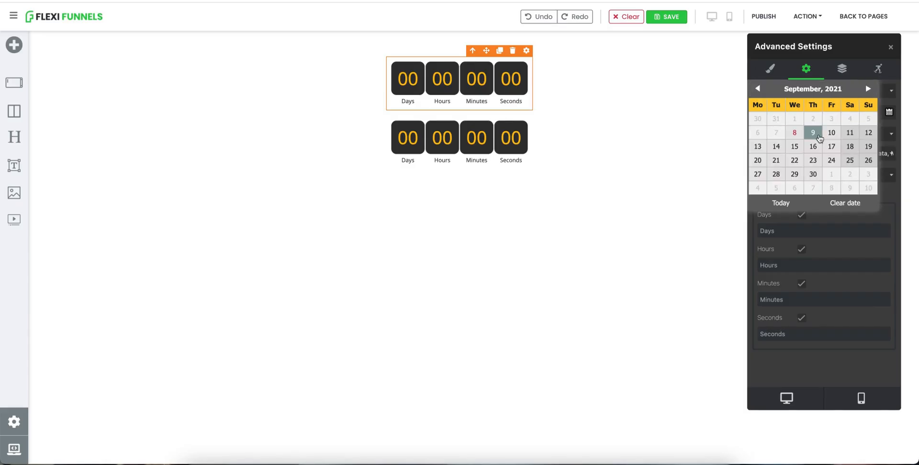
{"action": "left_click", "coordinate": [796, 133]}
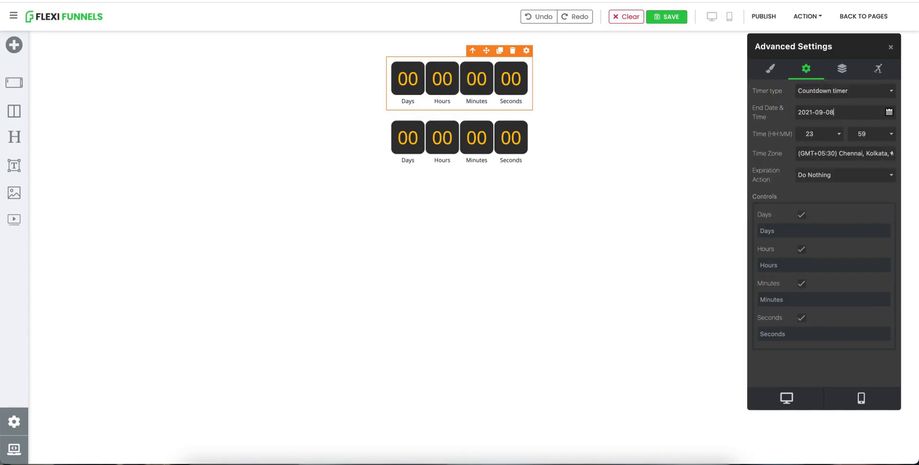
Set the top timer's end time to 14:54 and publish the page.
{"action": "left_click", "coordinate": [820, 132]}
{"action": "scroll", "coordinate": [819, 76], "scroll_direction": "up", "scroll_amount": 3}
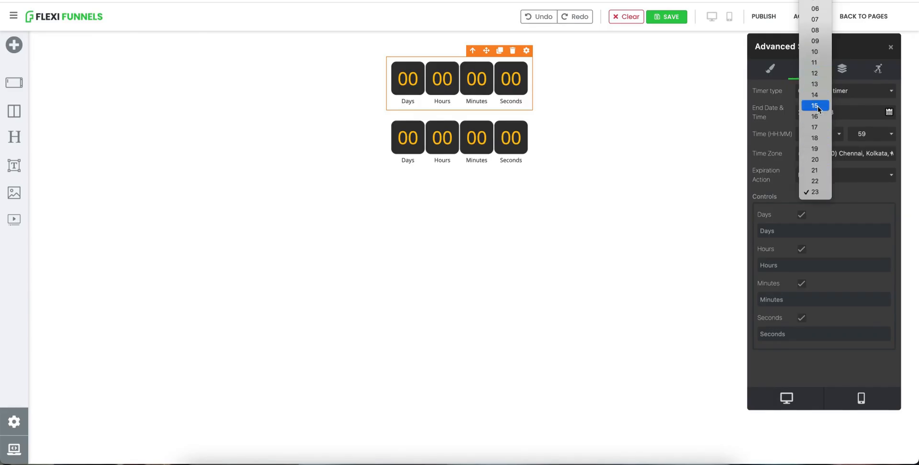
{"action": "left_click", "coordinate": [818, 94]}
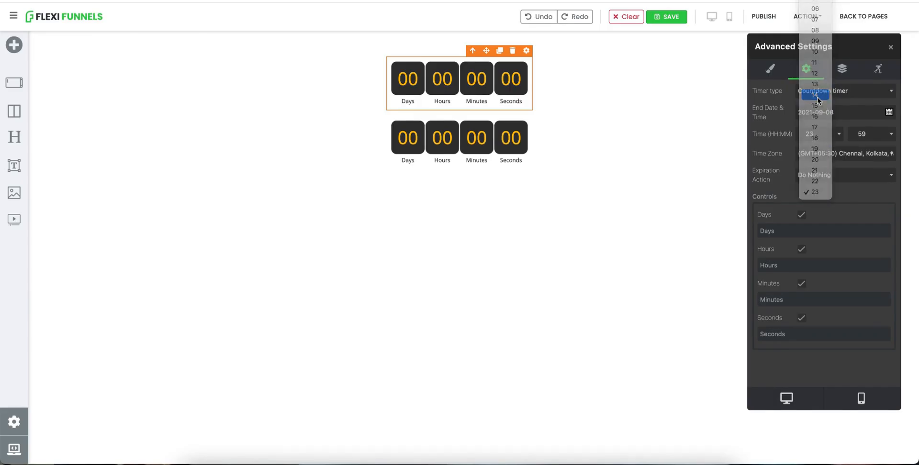
{"action": "left_click", "coordinate": [871, 138]}
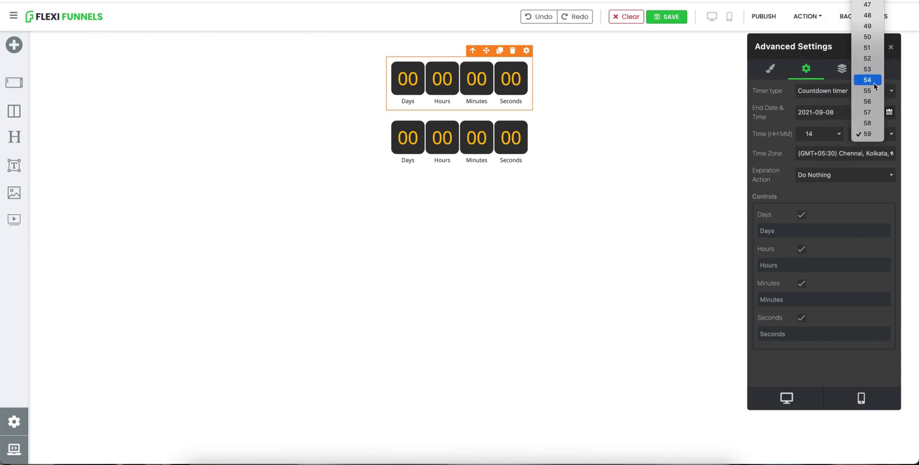
{"action": "left_click", "coordinate": [874, 82]}
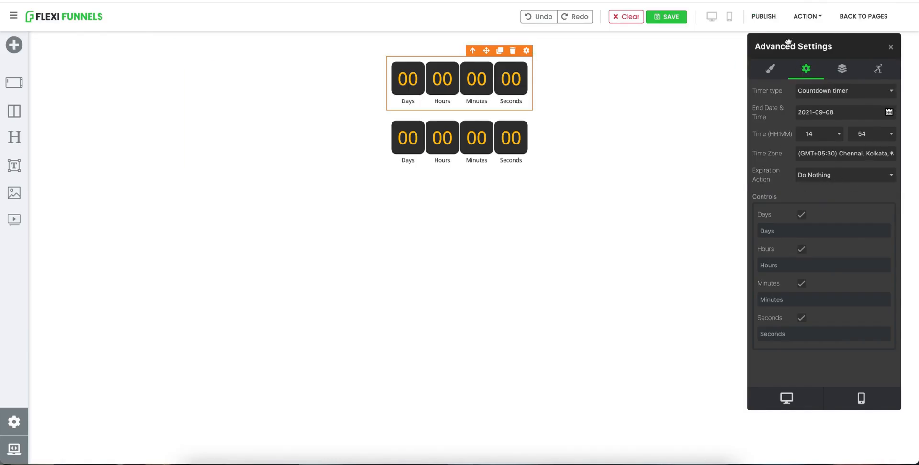
{"action": "left_click", "coordinate": [765, 17]}
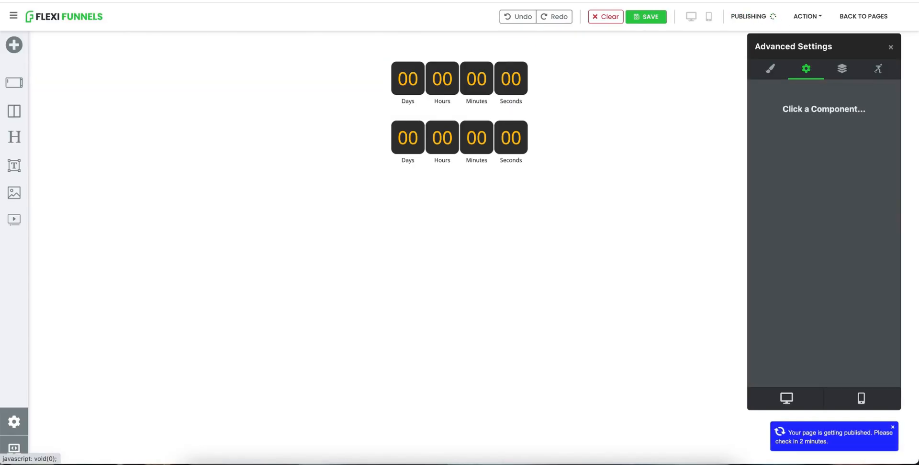
Select the second timer and set its end time to 14:54.
{"action": "left_click", "coordinate": [475, 141]}
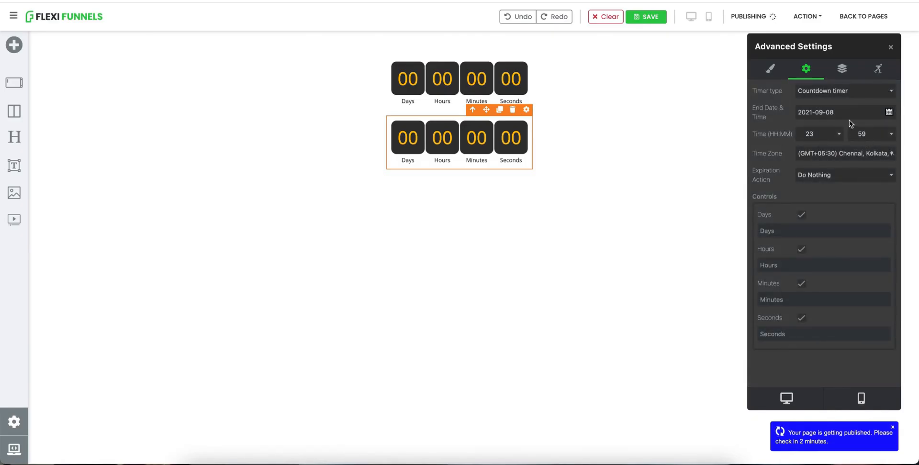
{"action": "left_click", "coordinate": [827, 134]}
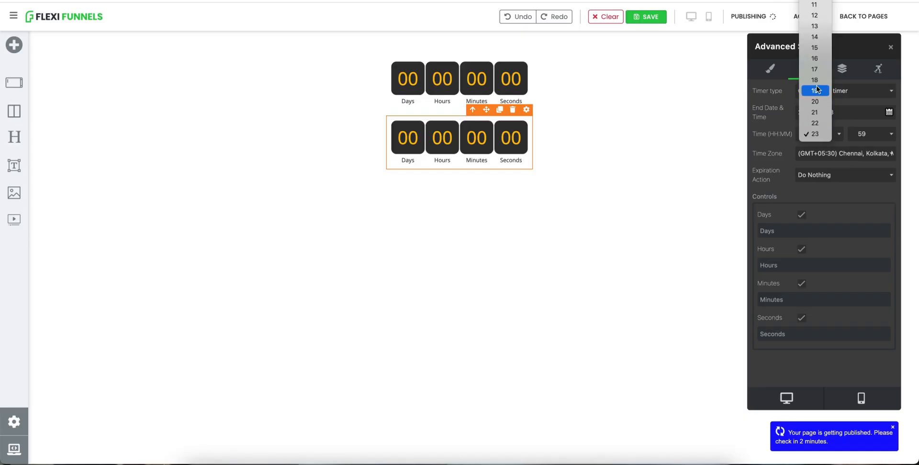
{"action": "left_click", "coordinate": [815, 94]}
{"action": "left_click", "coordinate": [886, 136]}
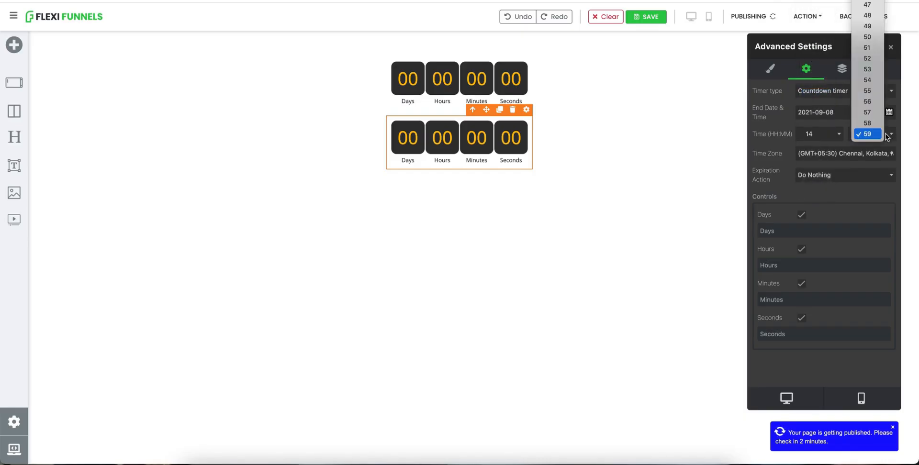
{"action": "left_click", "coordinate": [870, 79]}
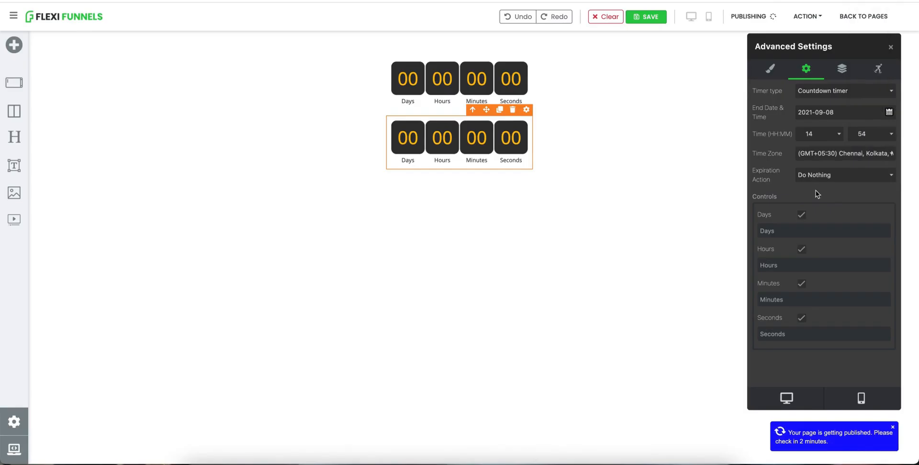
Reselect the second timer and clone it to create a third timer.
{"action": "left_click", "coordinate": [688, 182]}
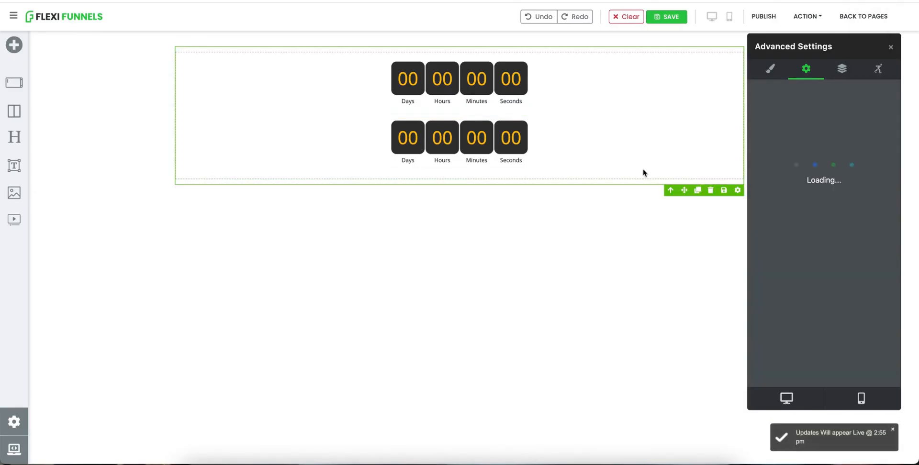
{"action": "left_click", "coordinate": [522, 143]}
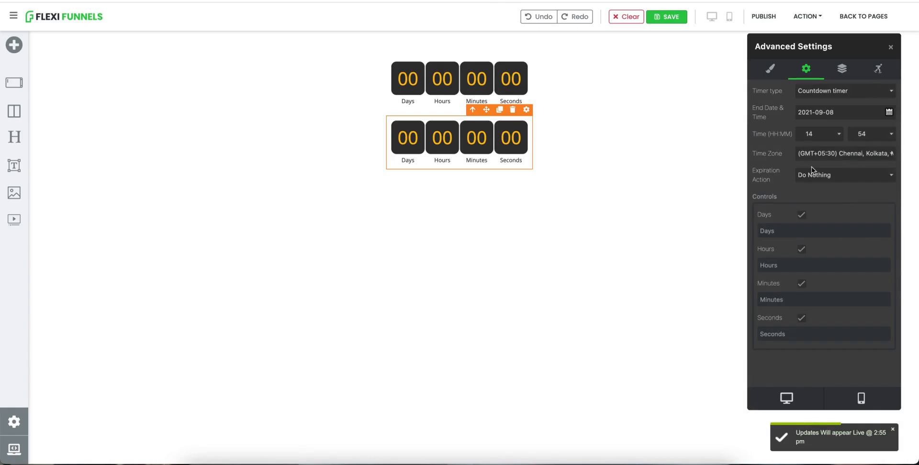
{"action": "left_click", "coordinate": [500, 111]}
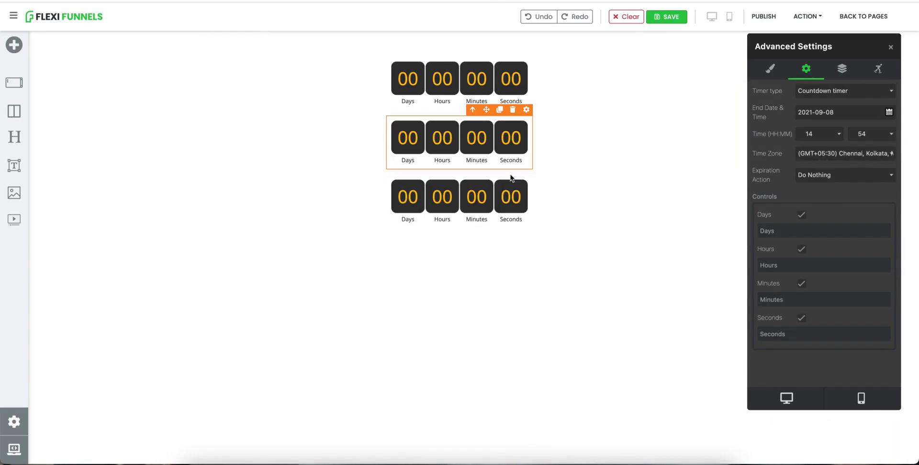
Set the third timer's expiration action to Hide Timer.
{"action": "left_click", "coordinate": [511, 192]}
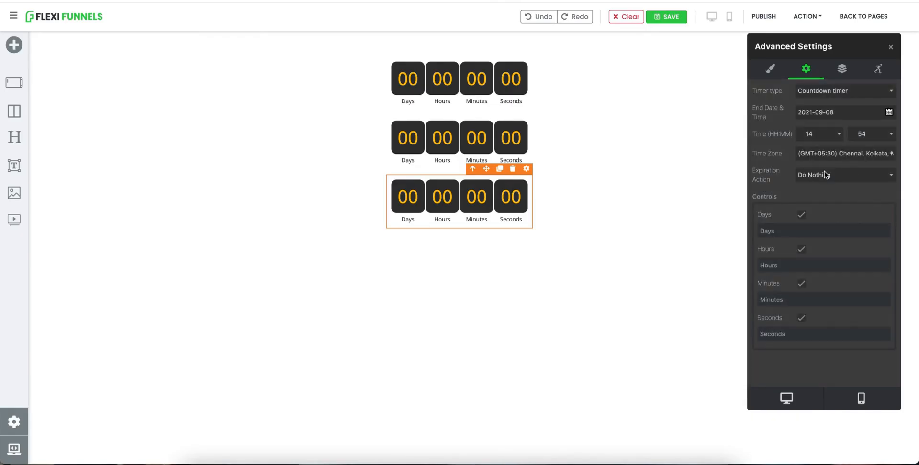
{"action": "left_click", "coordinate": [825, 173]}
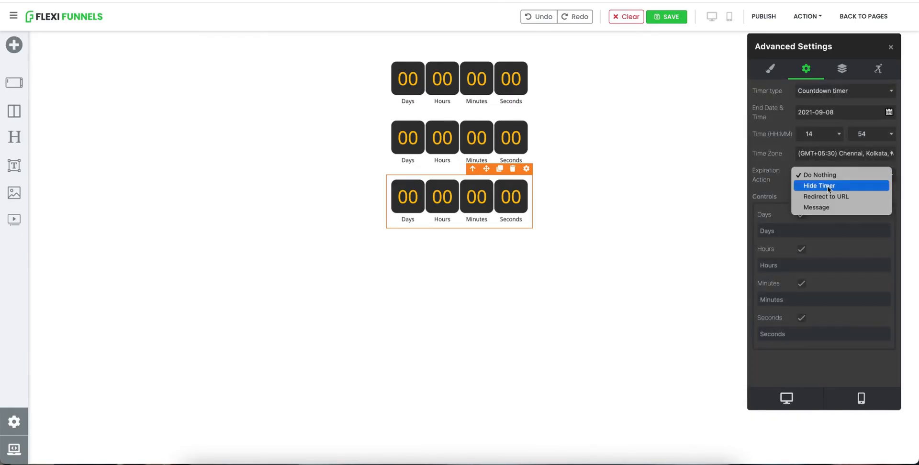
{"action": "left_click", "coordinate": [829, 187]}
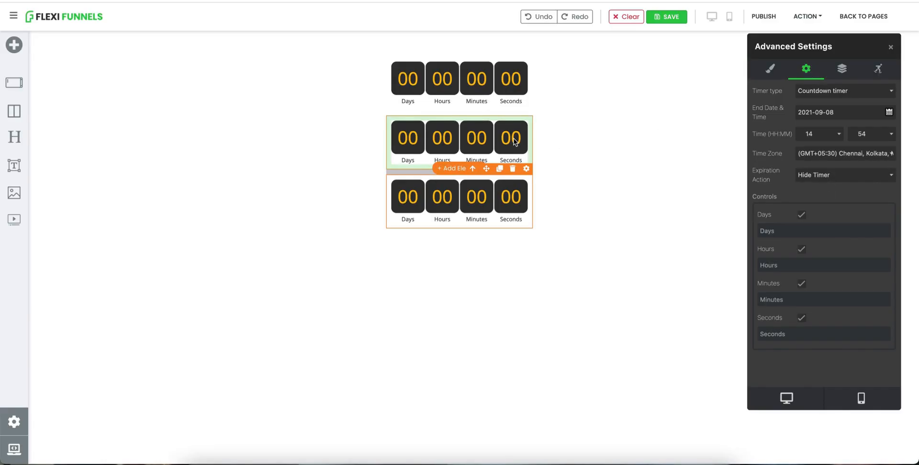
{"action": "left_click_drag", "start_coordinate": [765, 175], "coordinate": [766, 180]}
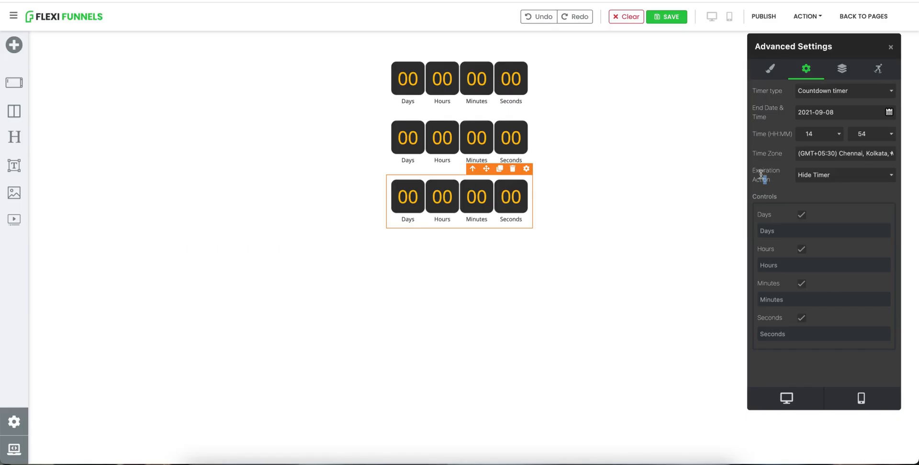
Clone the third timer to create a fourth timer below it.
{"action": "left_click", "coordinate": [500, 169]}
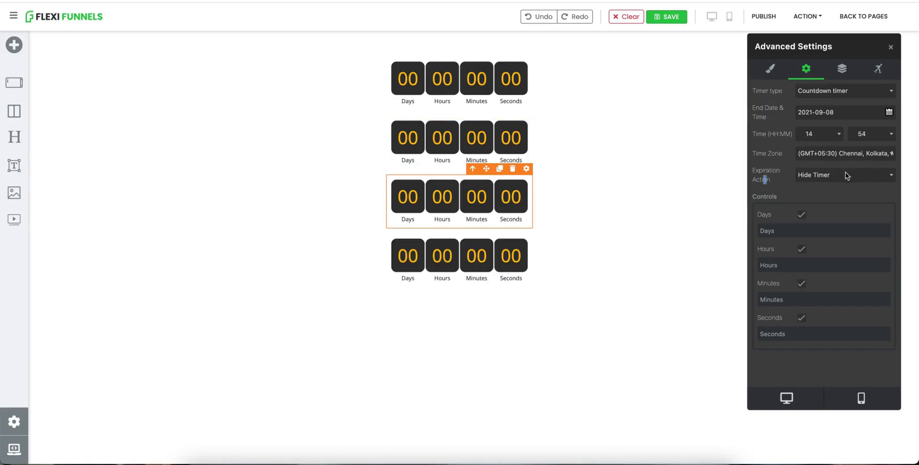
{"action": "left_click", "coordinate": [825, 175]}
{"action": "left_click", "coordinate": [833, 187]}
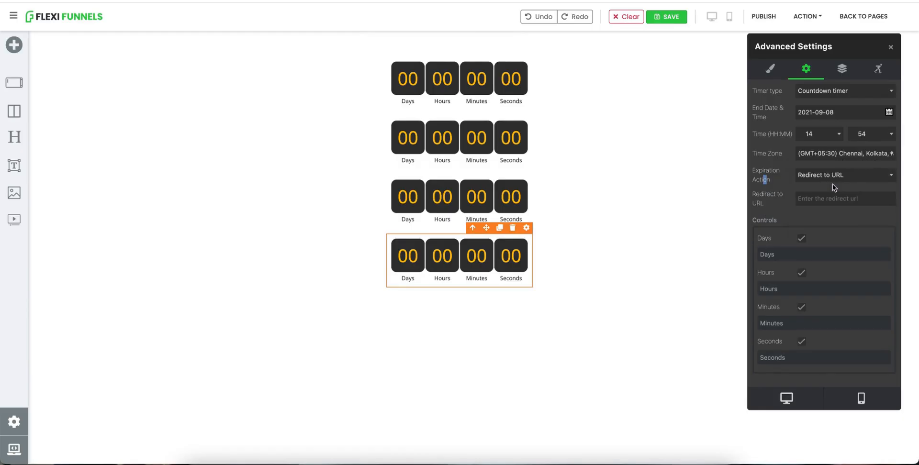
Set the fourth timer's expiration action to Message with the text "This offer is expired".
{"action": "left_click", "coordinate": [826, 177]}
{"action": "left_click", "coordinate": [820, 187]}
{"action": "left_click", "coordinate": [815, 201]}
{"action": "type", "text": "This offer is ex"}
{"action": "key", "text": "BackSpace"}
{"action": "type", "text": "s expired"}
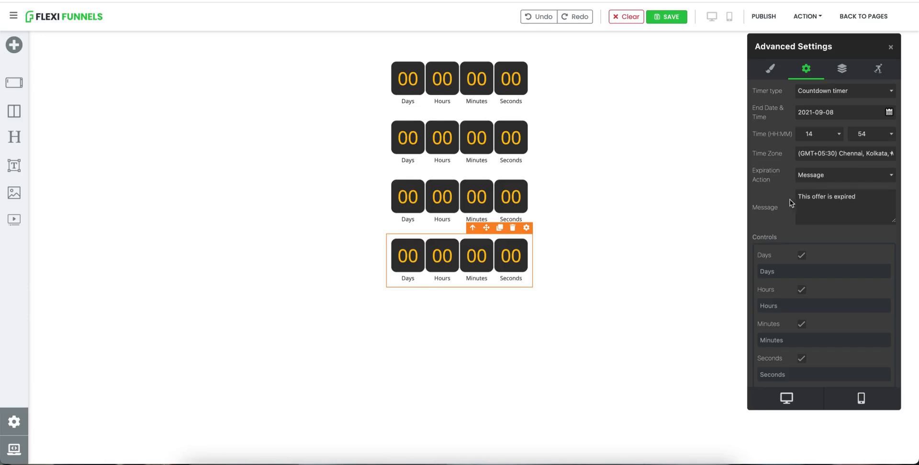
Publish the page and open its published URL.
{"action": "left_click", "coordinate": [764, 18]}
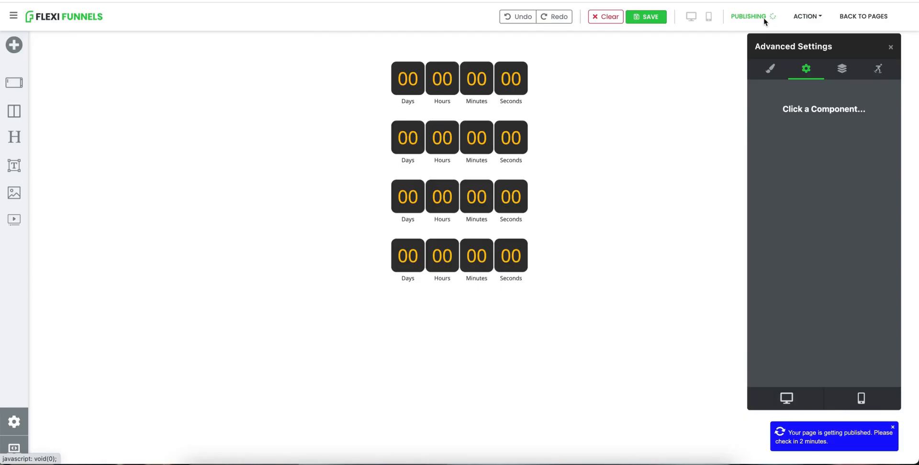
{"action": "left_click", "coordinate": [803, 19]}
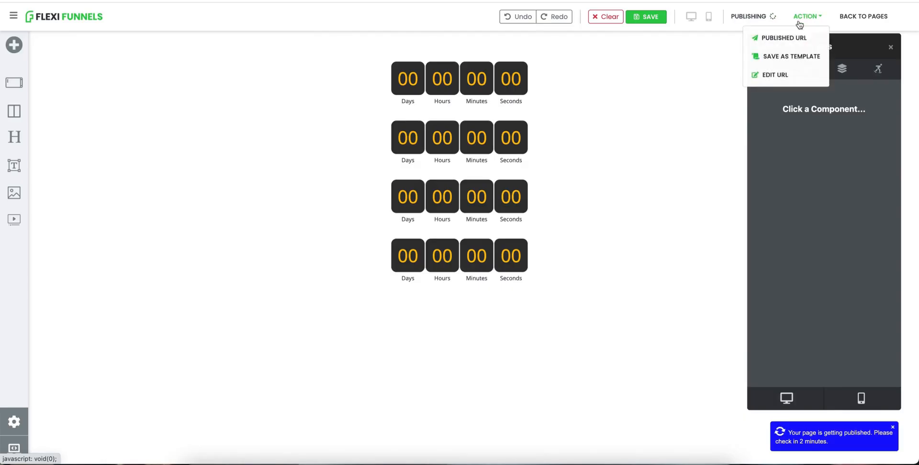
{"action": "left_click", "coordinate": [783, 37]}
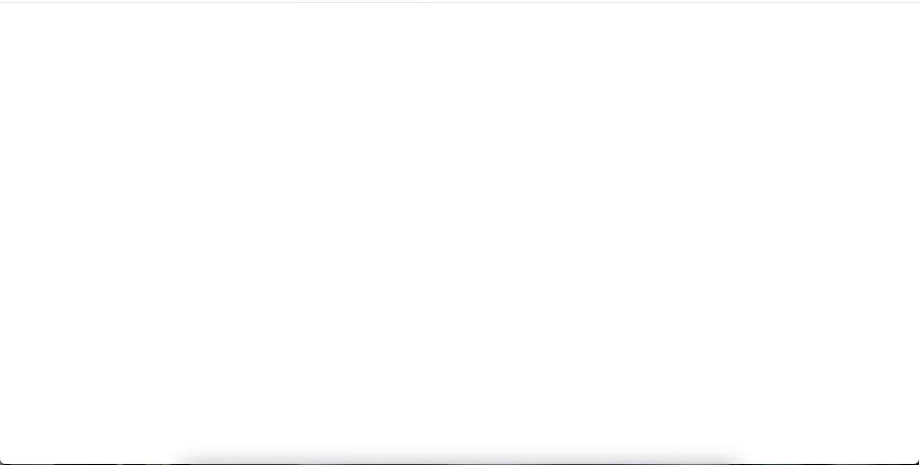
{"action": "key", "text": "super+w"}
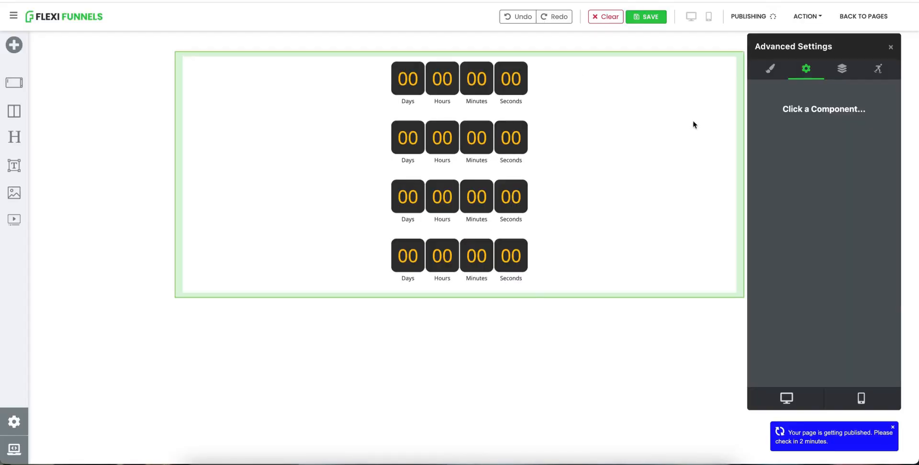
Set the end time of the second, third and fourth timers to 14:56.
{"action": "left_click", "coordinate": [519, 127]}
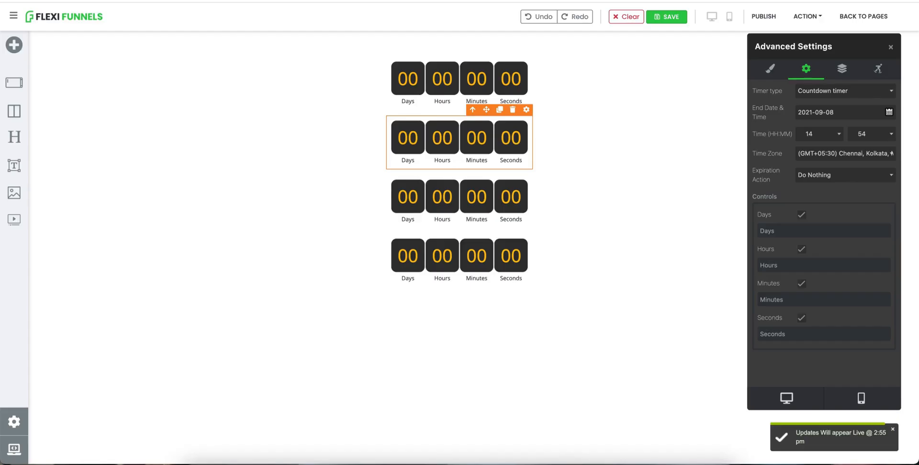
{"action": "left_click", "coordinate": [877, 139]}
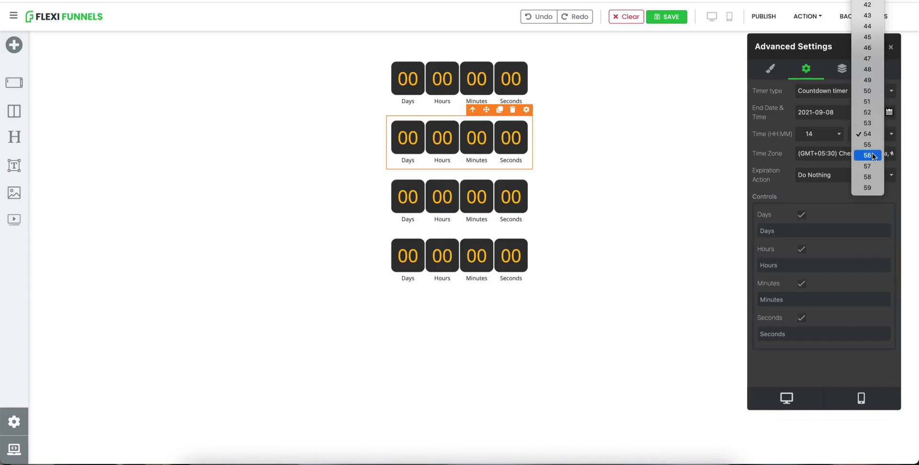
{"action": "left_click", "coordinate": [873, 156]}
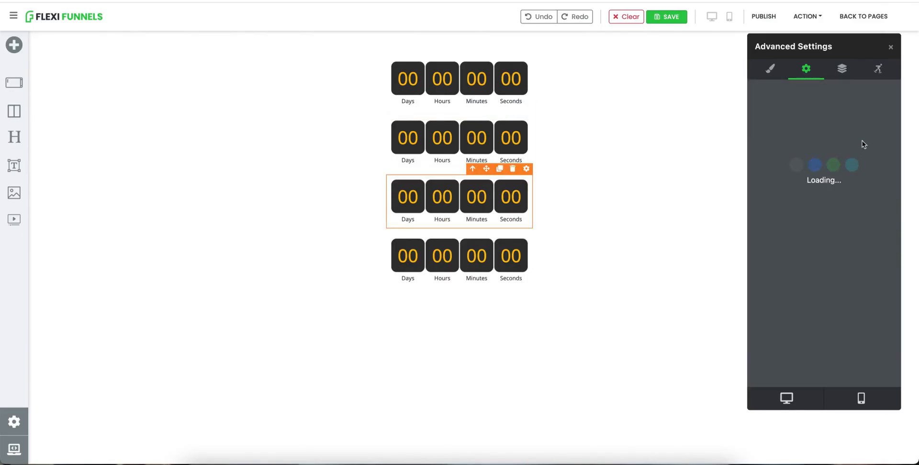
{"action": "left_click", "coordinate": [863, 134]}
{"action": "left_click", "coordinate": [870, 157]}
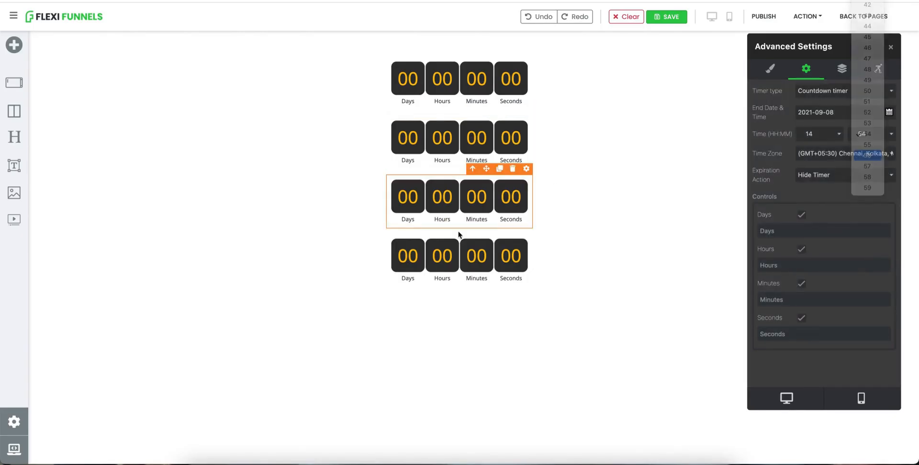
{"action": "left_click", "coordinate": [453, 248]}
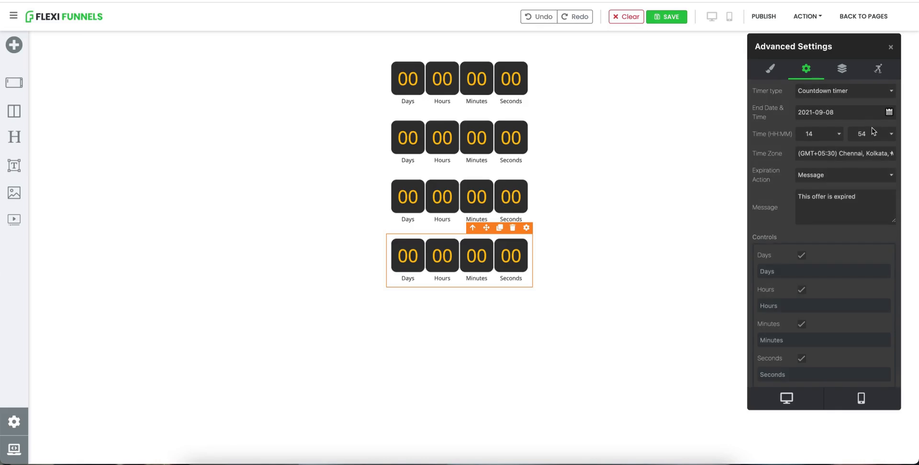
{"action": "left_click", "coordinate": [875, 133]}
{"action": "left_click", "coordinate": [872, 156]}
Publish the page again and open its published URL.
{"action": "left_click", "coordinate": [769, 20]}
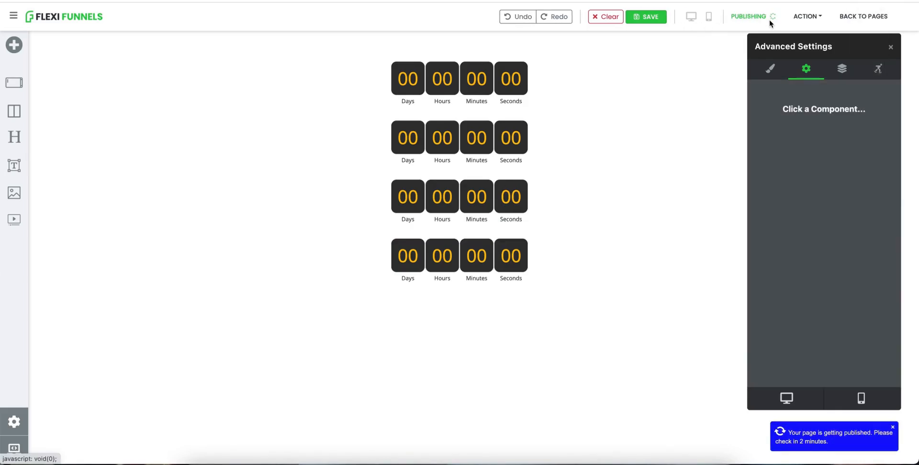
{"action": "left_click", "coordinate": [792, 22]}
{"action": "left_click", "coordinate": [783, 38]}
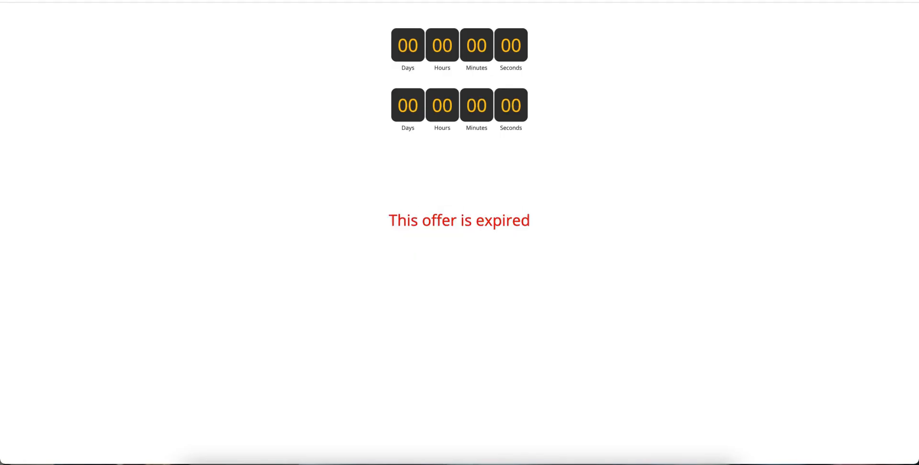
Compare the countdowns on the published page across browser tabs, then return to the editor.
{"action": "key", "text": "ctrl+Tab"}
{"action": "key", "text": "ctrl+Tab"}
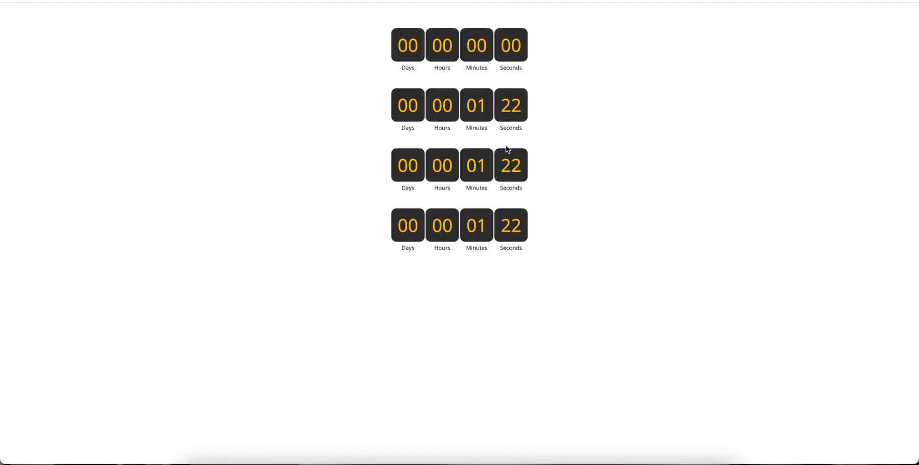
{"action": "left_click_drag", "start_coordinate": [487, 108], "coordinate": [473, 111]}
{"action": "left_click", "coordinate": [501, 110]}
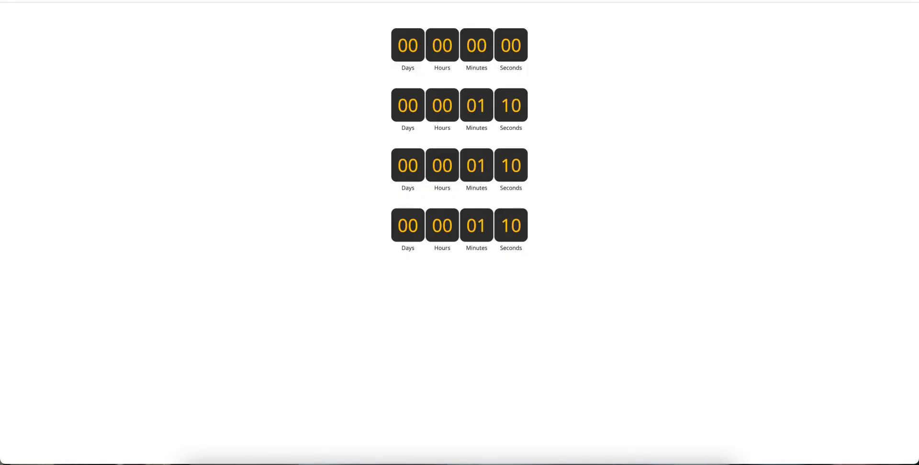
{"action": "key", "text": "ctrl+shift+Tab"}
Style the second timer with white #ffffff digits and a blue background.
{"action": "left_click", "coordinate": [479, 144]}
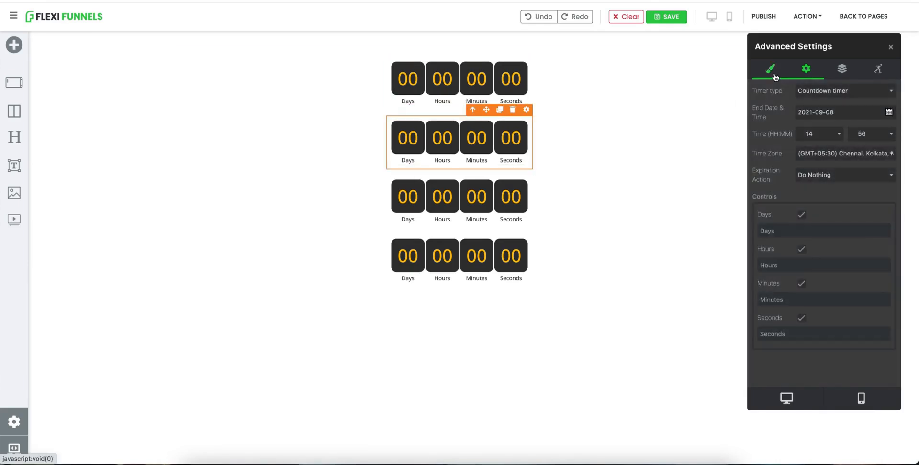
{"action": "left_click", "coordinate": [775, 75]}
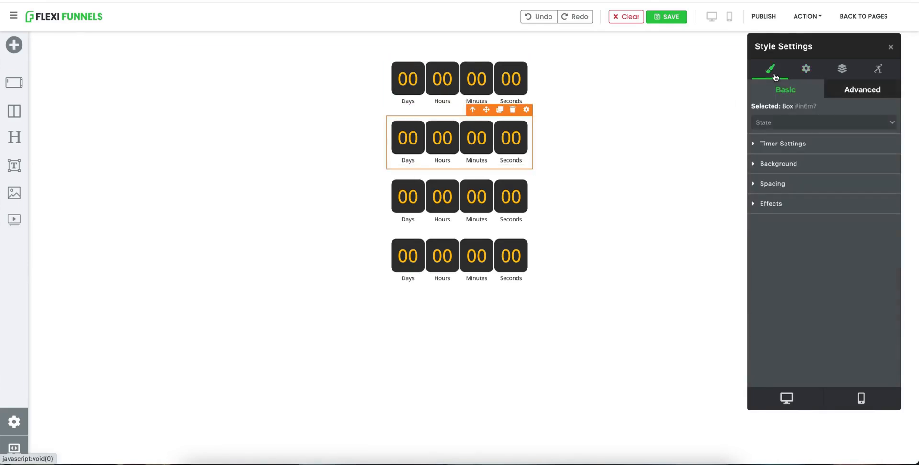
{"action": "left_click", "coordinate": [776, 143]}
{"action": "scroll", "coordinate": [803, 222], "scroll_direction": "down", "scroll_amount": 5}
{"action": "scroll", "coordinate": [803, 223], "scroll_direction": "up", "scroll_amount": 3}
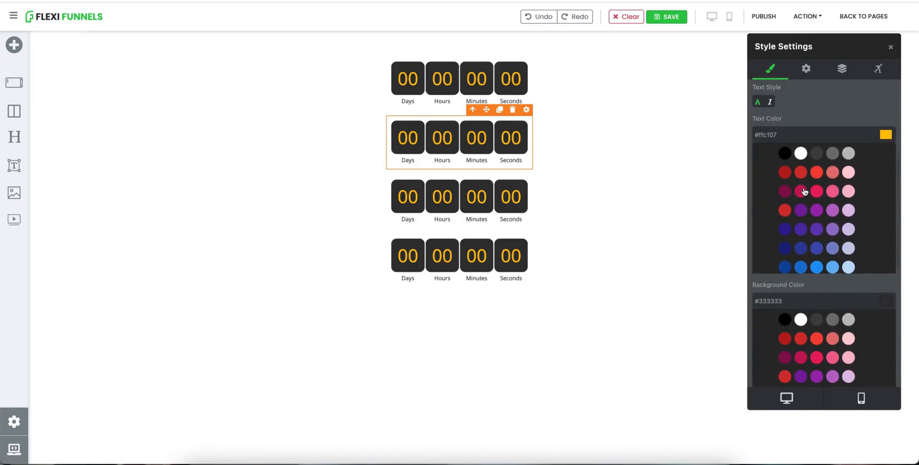
{"action": "left_click", "coordinate": [801, 154]}
{"action": "scroll", "coordinate": [795, 211], "scroll_direction": "down", "scroll_amount": 3}
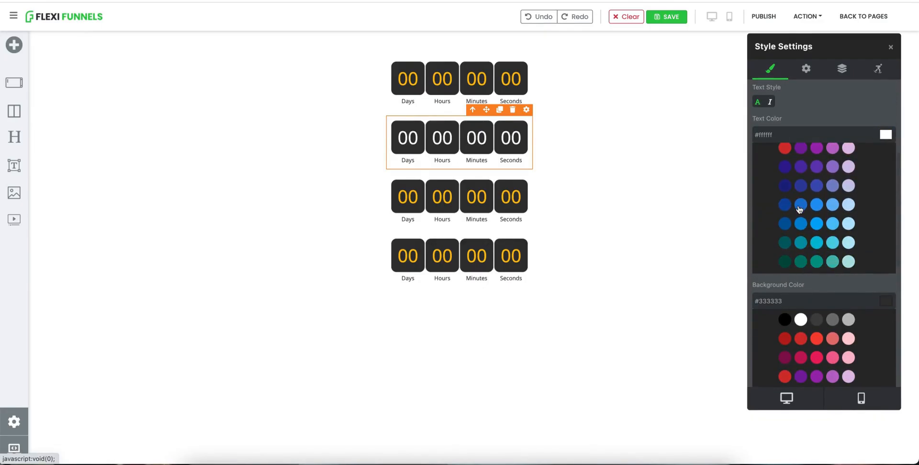
{"action": "scroll", "coordinate": [814, 336], "scroll_direction": "down", "scroll_amount": 5}
{"action": "scroll", "coordinate": [815, 283], "scroll_direction": "up", "scroll_amount": 1}
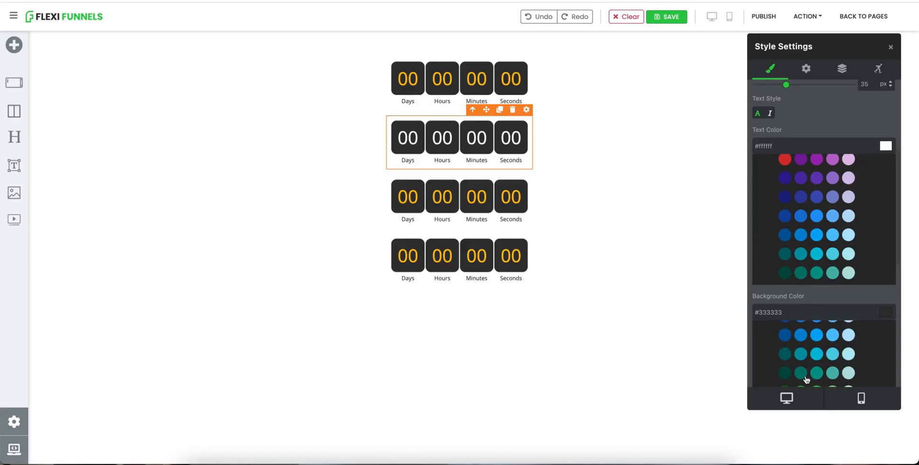
{"action": "left_click", "coordinate": [818, 336]}
Give the fourth timer a green #689f38 background.
{"action": "left_click", "coordinate": [507, 242]}
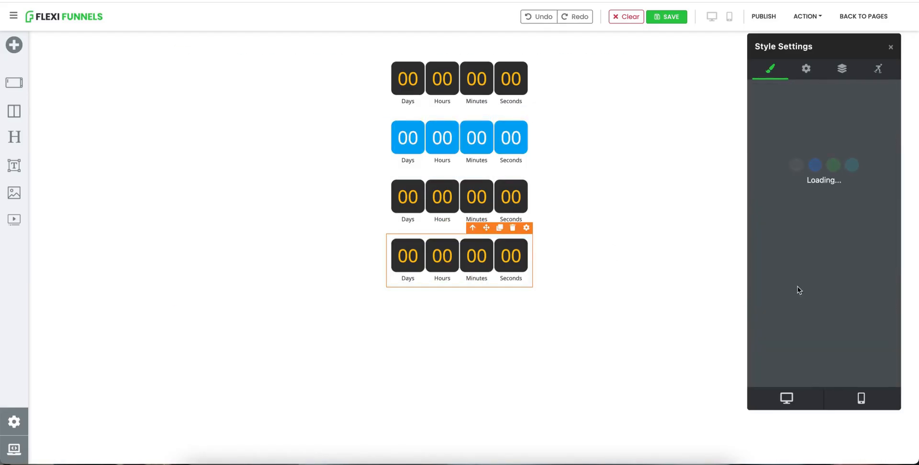
{"action": "scroll", "coordinate": [798, 288], "scroll_direction": "down", "scroll_amount": 4}
{"action": "scroll", "coordinate": [798, 288], "scroll_direction": "down", "scroll_amount": 1}
{"action": "left_click", "coordinate": [801, 188]}
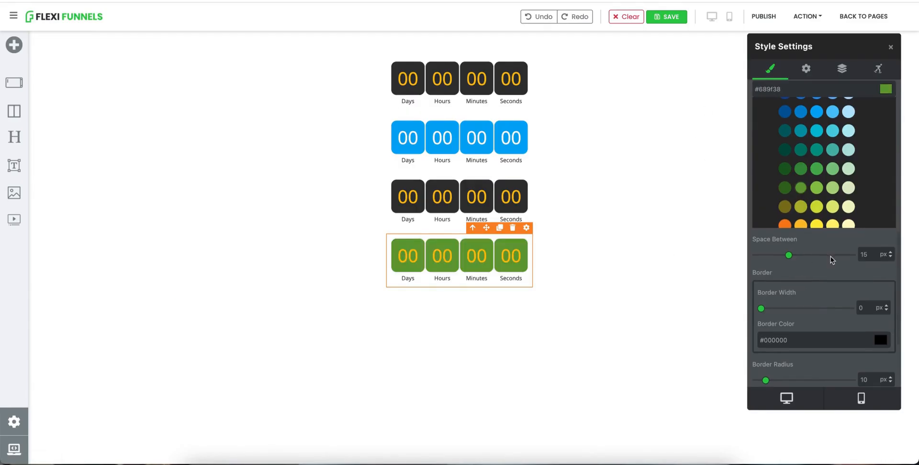
Apply the circle shape to the fourth timer and set its border radius to 40%.
{"action": "scroll", "coordinate": [831, 260], "scroll_direction": "down", "scroll_amount": 3}
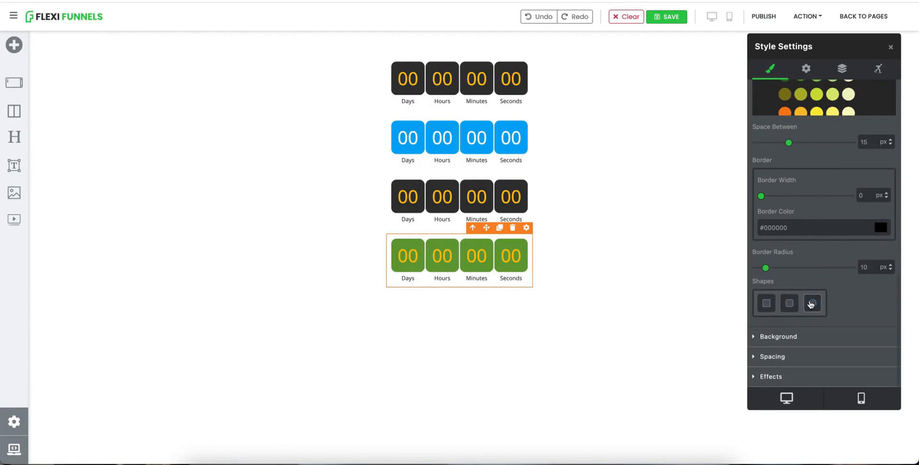
{"action": "left_click", "coordinate": [813, 303]}
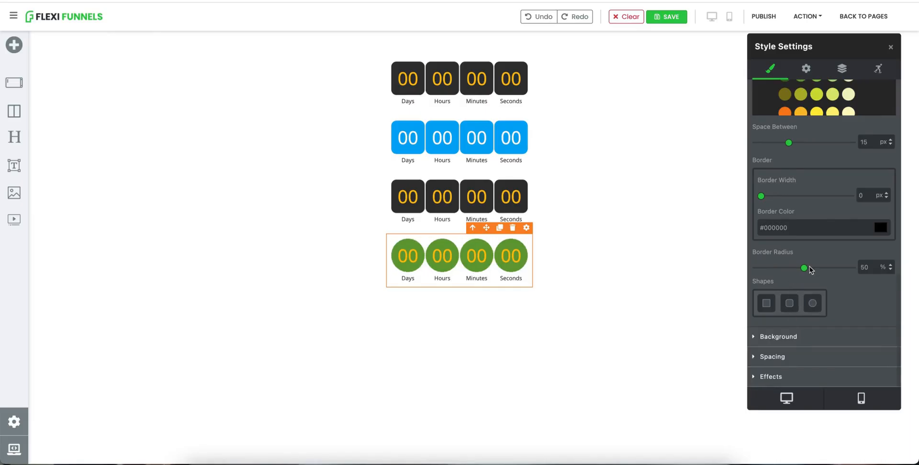
{"action": "left_click_drag", "start_coordinate": [807, 272], "coordinate": [797, 272]}
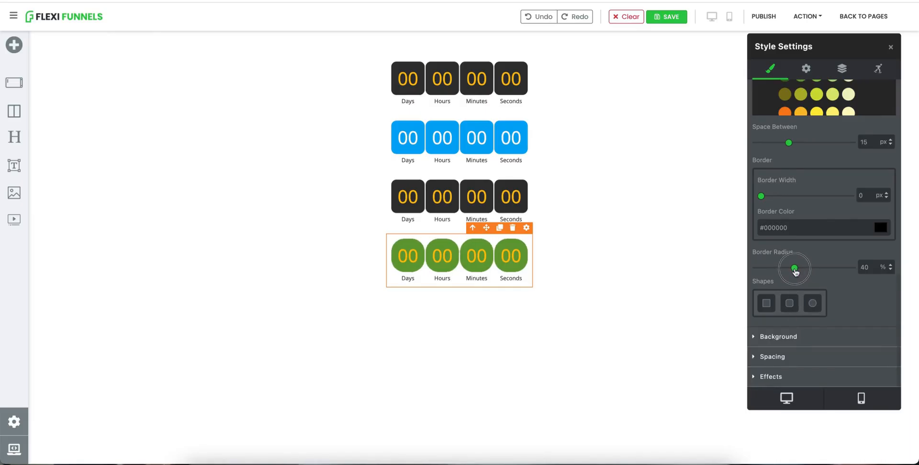
Publish the page and open its published URL.
{"action": "left_click", "coordinate": [765, 17]}
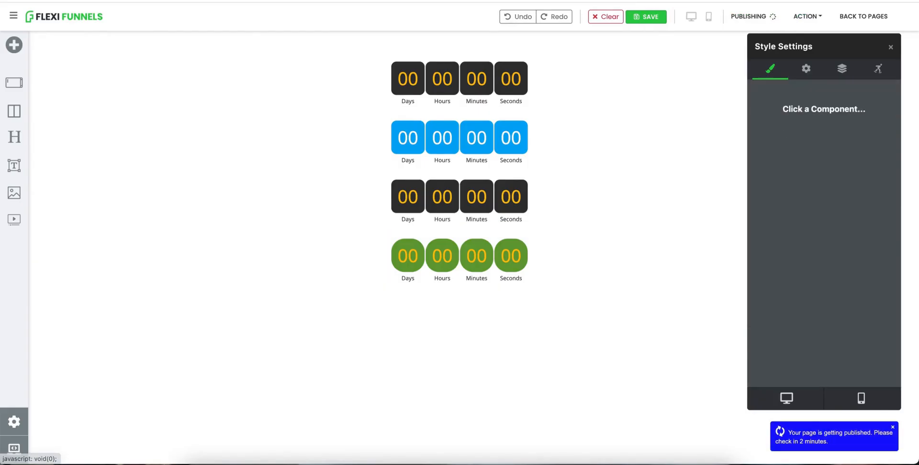
{"action": "left_click", "coordinate": [808, 16]}
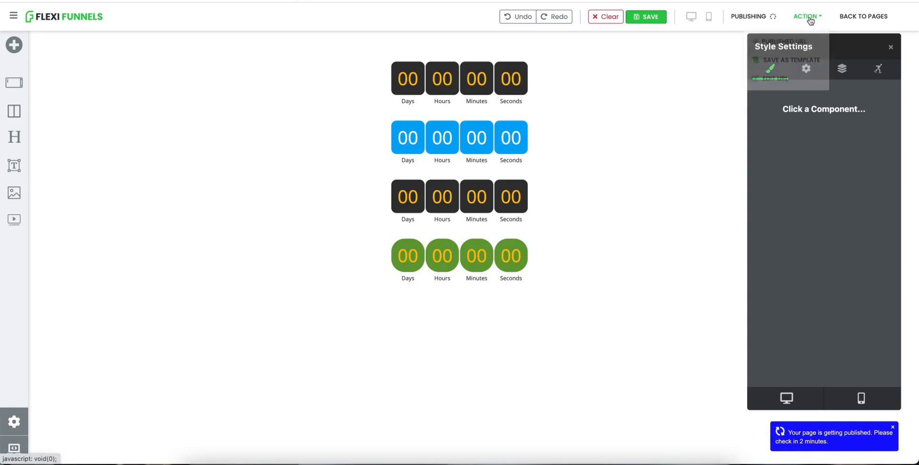
{"action": "left_click", "coordinate": [784, 39]}
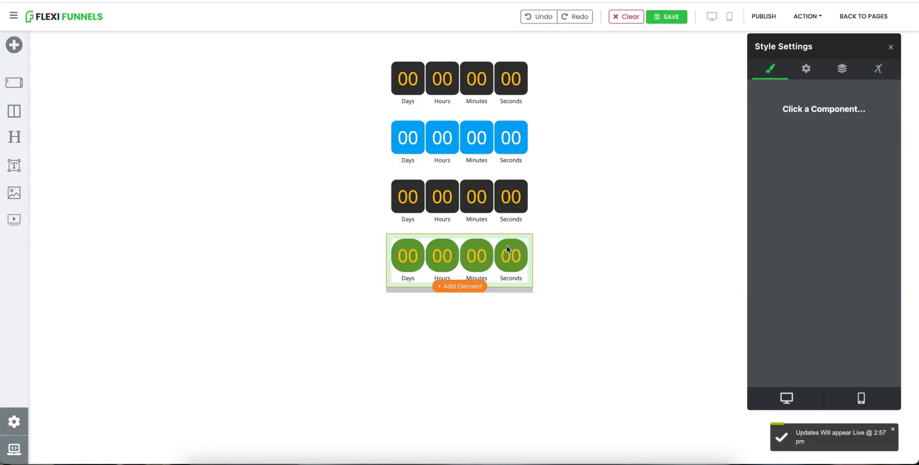
Clone the fourth timer to create a fifth timer and select it.
{"action": "left_click", "coordinate": [509, 250]}
{"action": "left_click", "coordinate": [499, 228]}
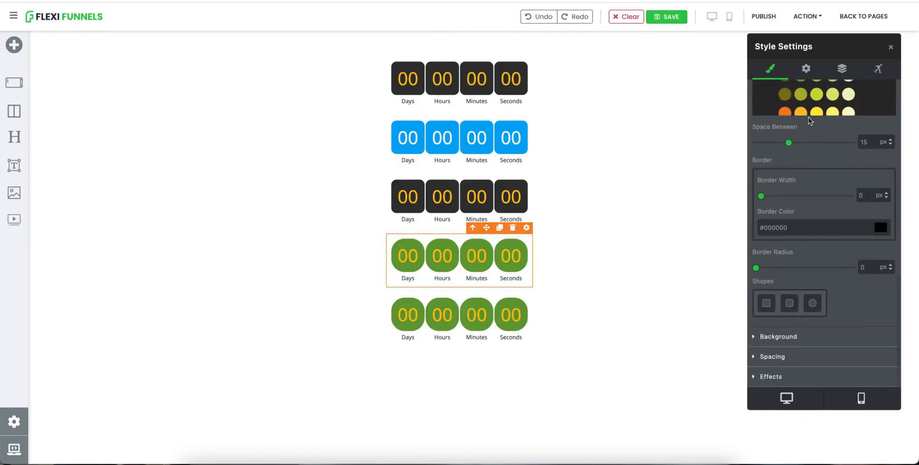
{"action": "scroll", "coordinate": [809, 116], "scroll_direction": "up", "scroll_amount": 5}
{"action": "left_click", "coordinate": [519, 331]}
{"action": "left_click", "coordinate": [814, 68]}
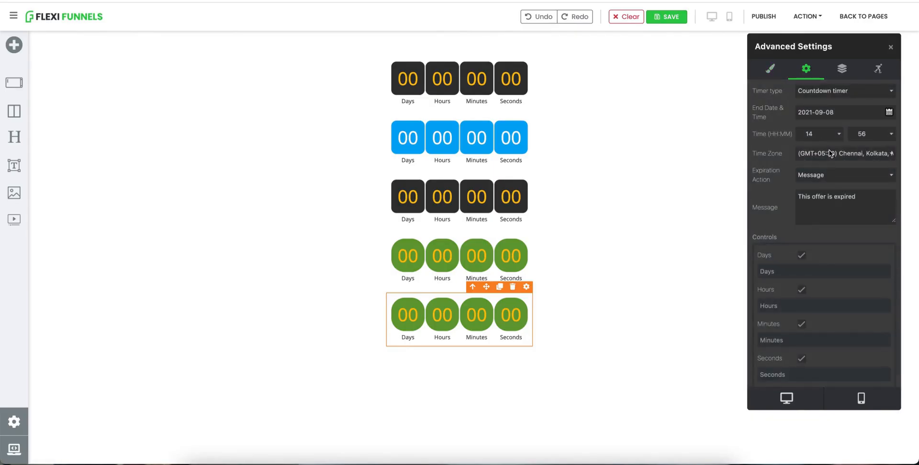
{"action": "left_click", "coordinate": [819, 174]}
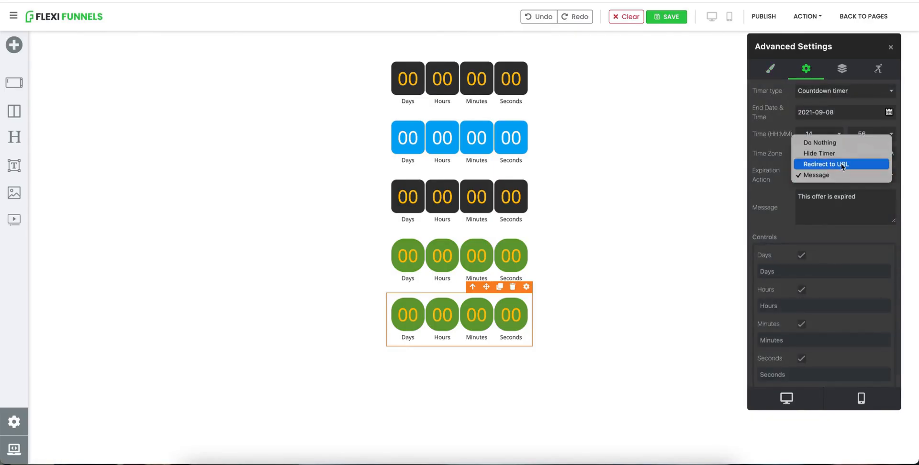
{"action": "left_click", "coordinate": [841, 164]}
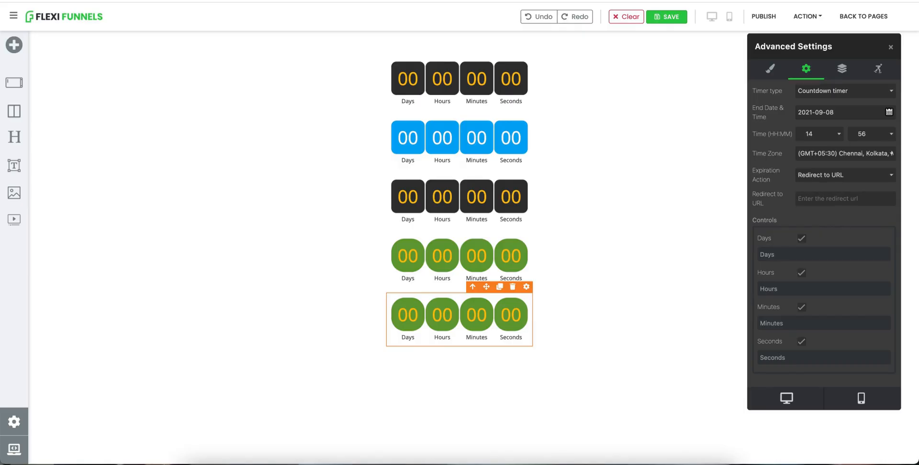
{"action": "key", "text": "ctrl+t"}
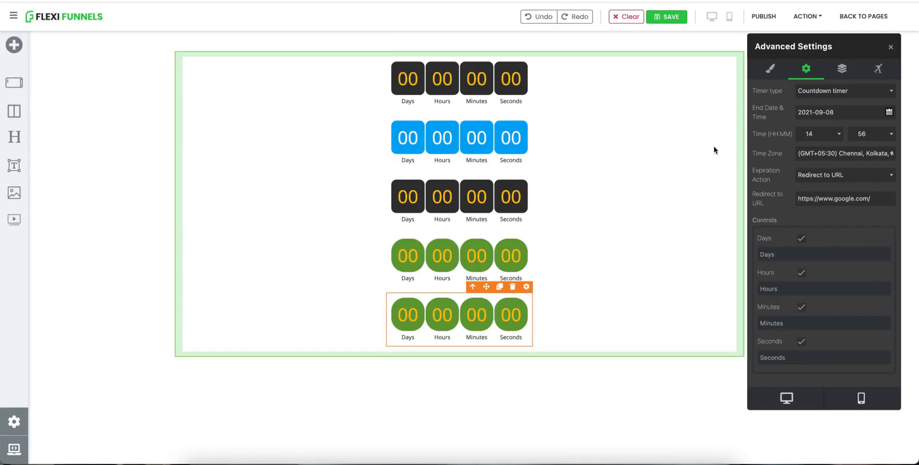
{"action": "left_click", "coordinate": [763, 17]}
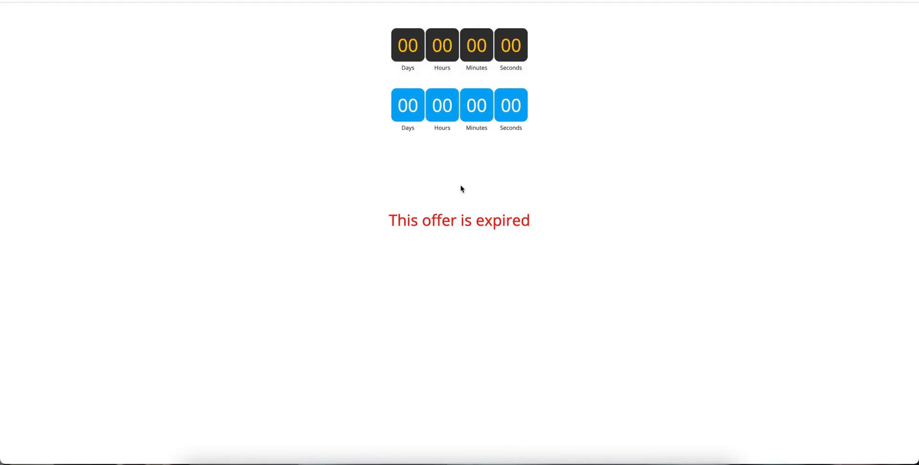
Set the fifth timer's end minute to 57, republish the page and open its published URL to watch the countdown.
{"action": "mouse_move", "coordinate": [423, 229]}
{"action": "left_mouse_down"}
{"action": "mouse_move", "coordinate": [488, 223]}
{"action": "mouse_move", "coordinate": [430, 220]}
{"action": "left_mouse_up"}
{"action": "left_click", "coordinate": [489, 223]}
{"action": "left_click", "coordinate": [430, 221]}
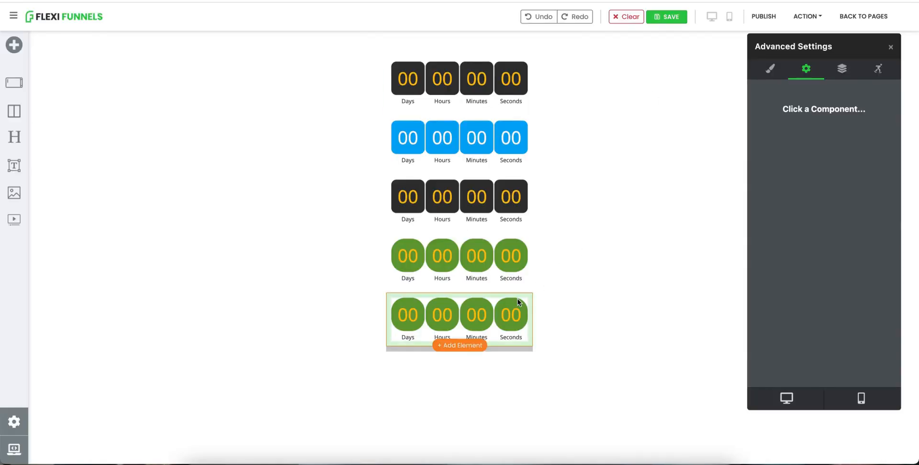
{"action": "left_click", "coordinate": [518, 299]}
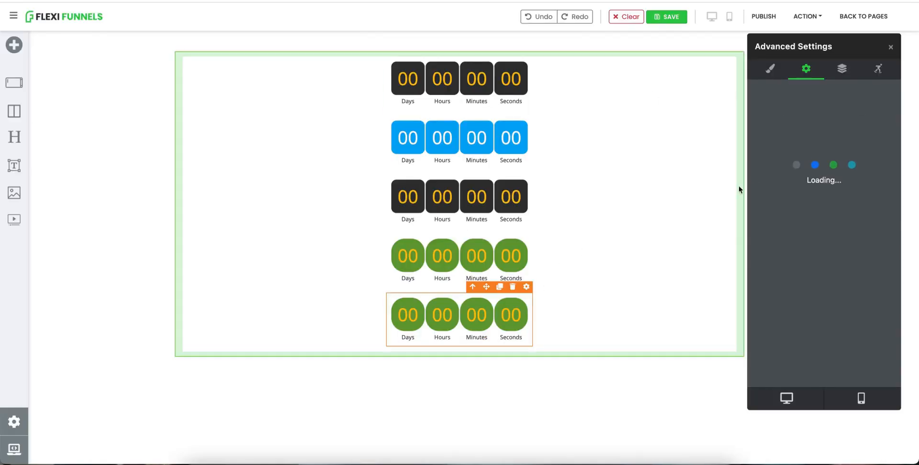
{"action": "left_click", "coordinate": [870, 134]}
{"action": "left_click", "coordinate": [869, 144]}
{"action": "left_click", "coordinate": [762, 18]}
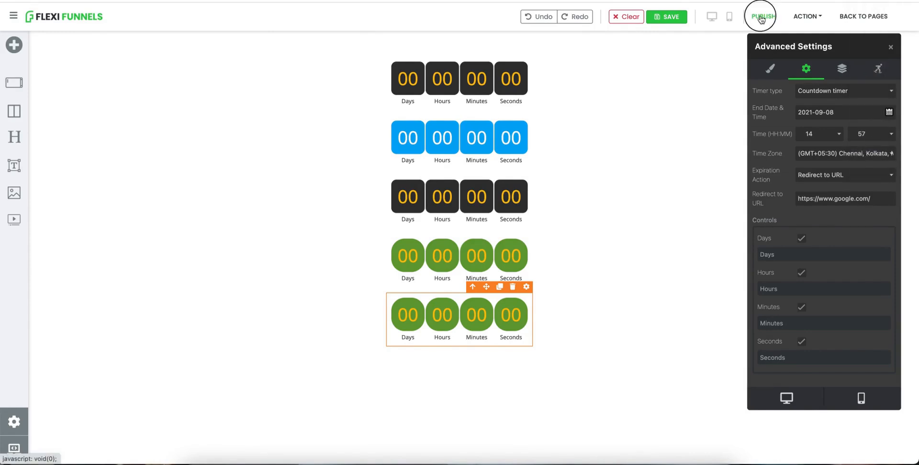
{"action": "left_click", "coordinate": [810, 16]}
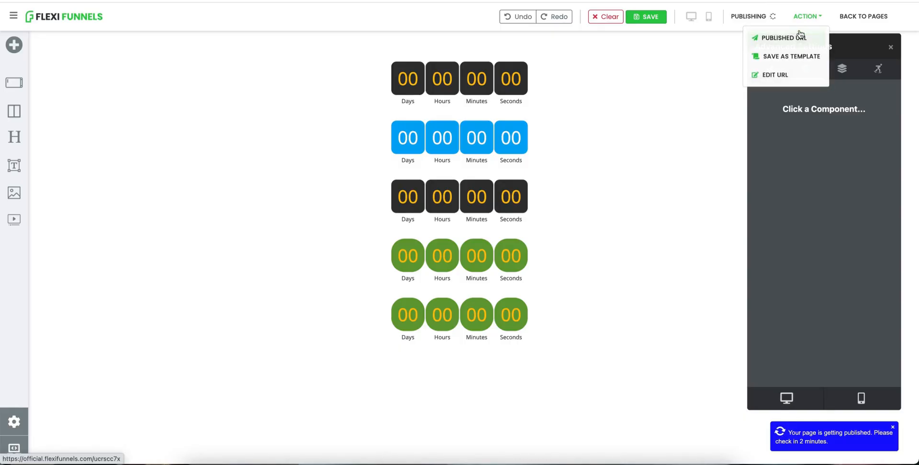
{"action": "left_click", "coordinate": [799, 37]}
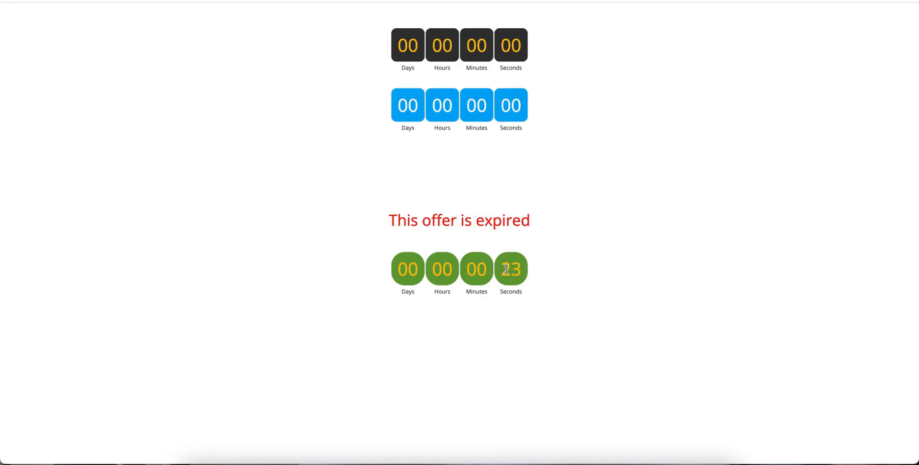
{"action": "left_click_drag", "start_coordinate": [507, 269], "coordinate": [525, 273]}
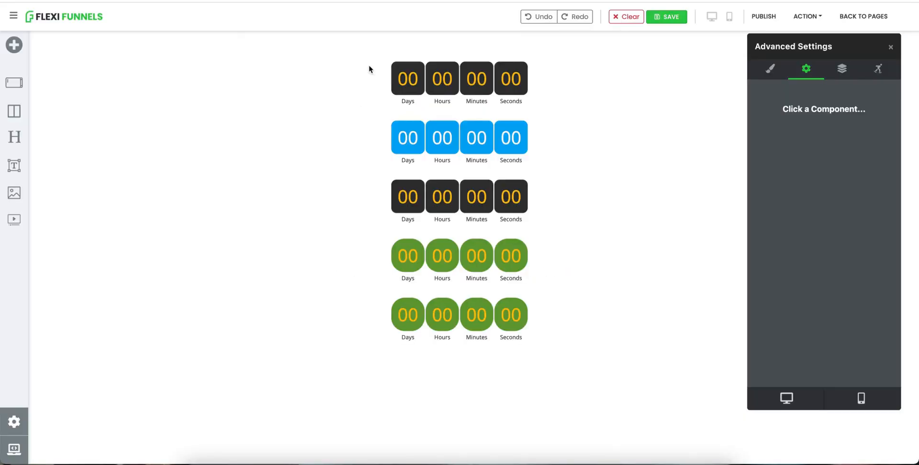
Delete the fifth timer from the page.
{"action": "mouse_move", "coordinate": [488, 346]}
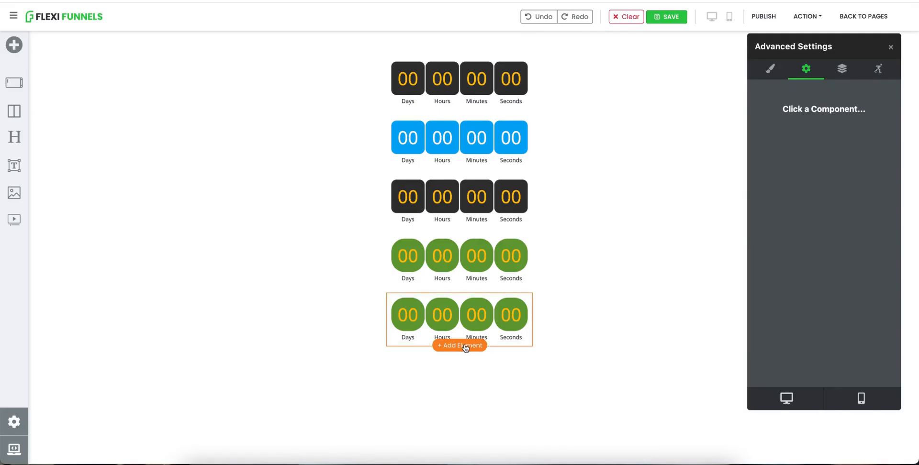
{"action": "left_click", "coordinate": [529, 304]}
{"action": "left_click", "coordinate": [513, 286]}
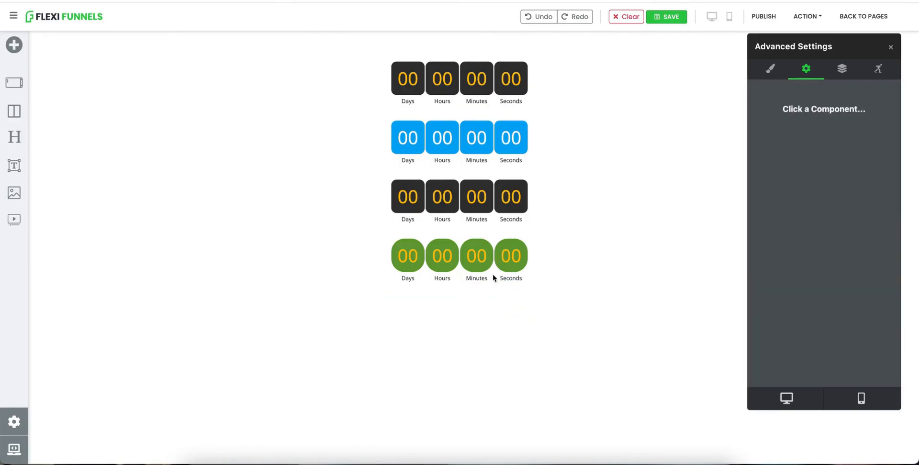
Add a new Countdown Timer element below the fourth timer and select it.
{"action": "left_click", "coordinate": [466, 286]}
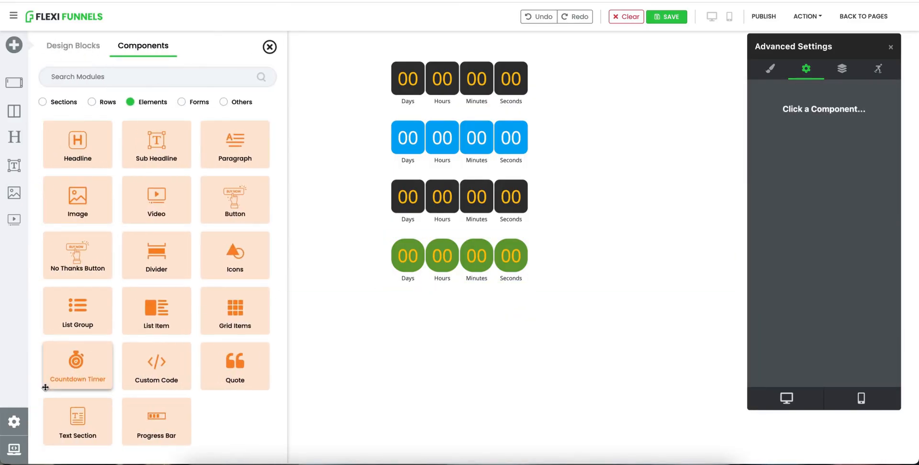
{"action": "left_click", "coordinate": [76, 367]}
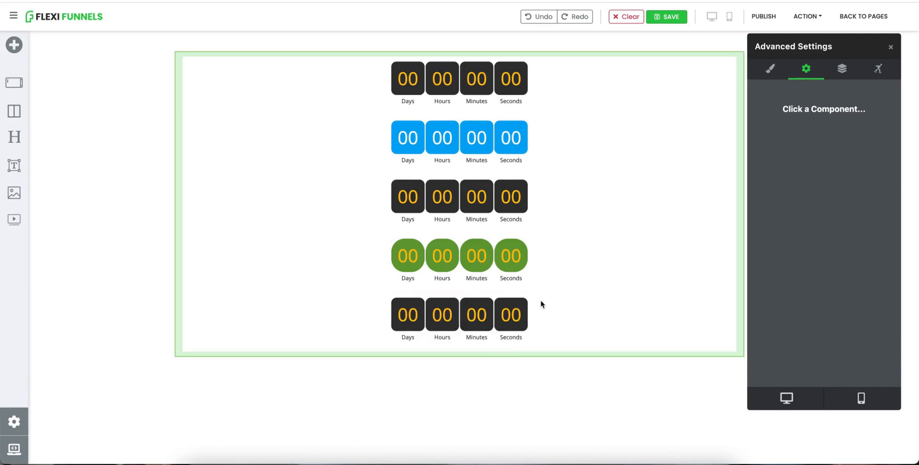
{"action": "left_click", "coordinate": [487, 314]}
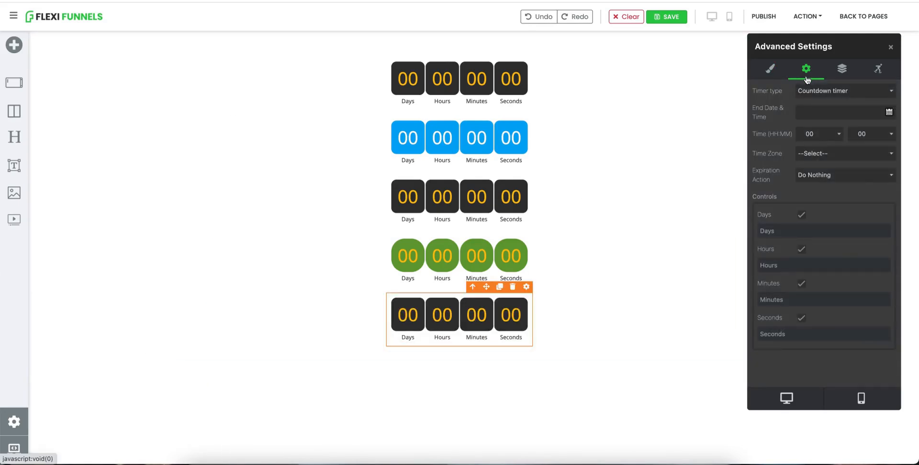
Set the new timer's type to Evergreen timer with a duration of 30 seconds.
{"action": "left_click", "coordinate": [823, 90]}
{"action": "left_click", "coordinate": [830, 101]}
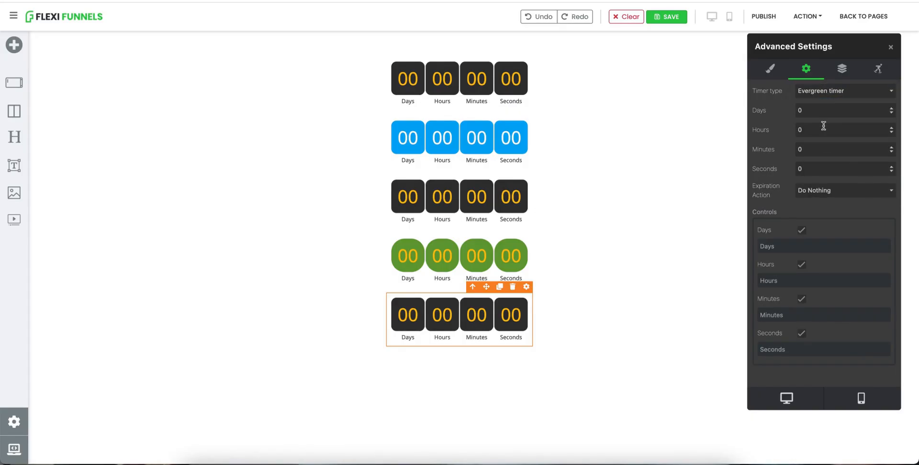
{"action": "left_click", "coordinate": [812, 164]}
{"action": "key", "text": "BackSpace"}
{"action": "type", "text": "30"}
Publish the page and open its published URL.
{"action": "left_click", "coordinate": [815, 196]}
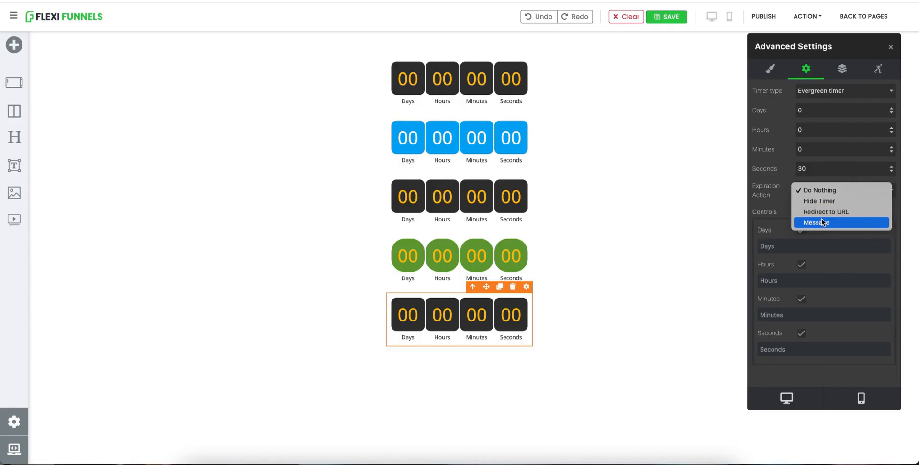
{"action": "left_click", "coordinate": [784, 198]}
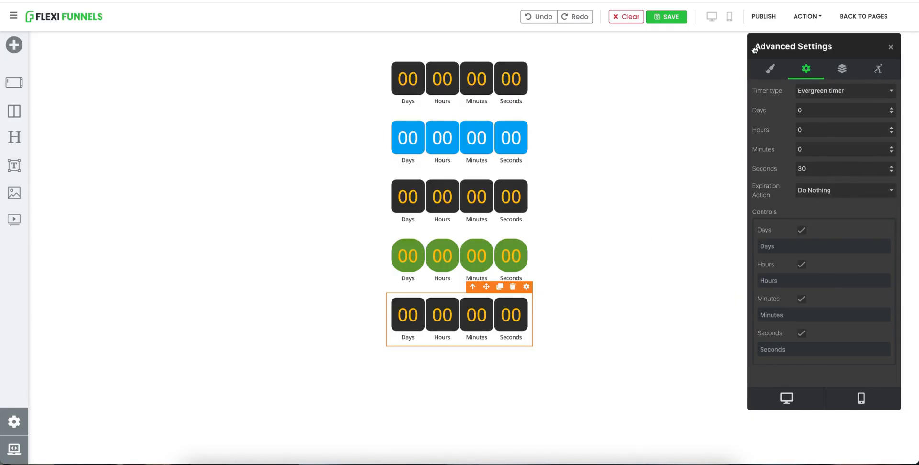
{"action": "left_click", "coordinate": [765, 16]}
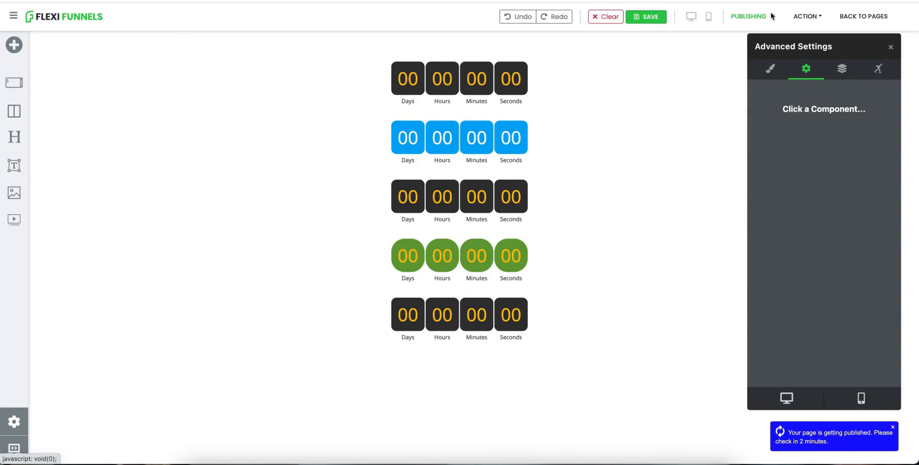
{"action": "left_click", "coordinate": [816, 18]}
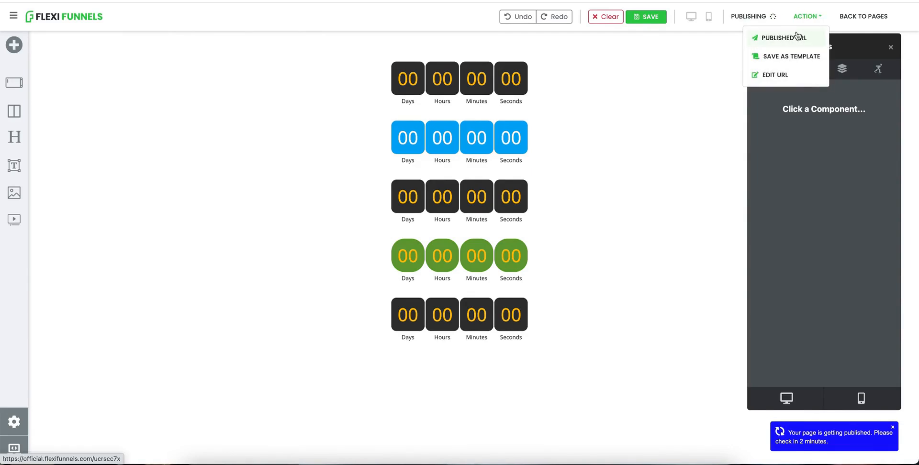
{"action": "left_click", "coordinate": [799, 35]}
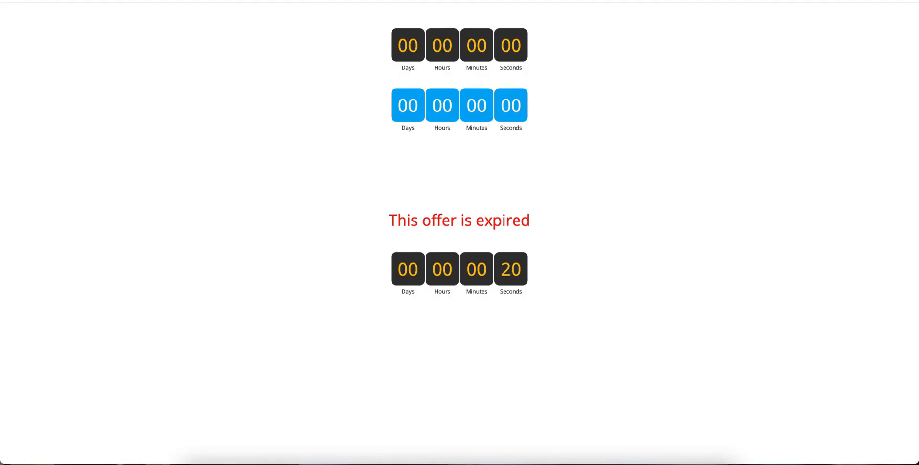
Open the published URL in a new tab and in an incognito window to test the evergreen countdown, then close them.
{"action": "key", "text": "super+t"}
{"action": "key", "text": "super+v"}
{"action": "key", "text": "Return"}
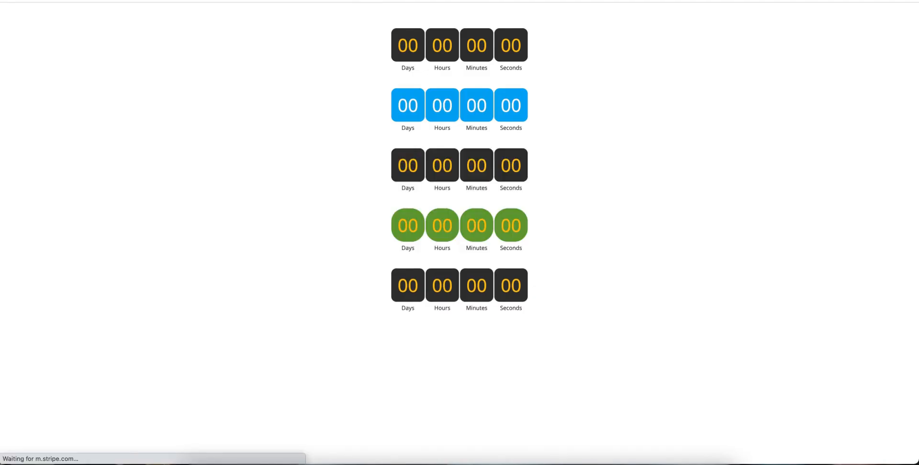
{"action": "double_click", "coordinate": [504, 267]}
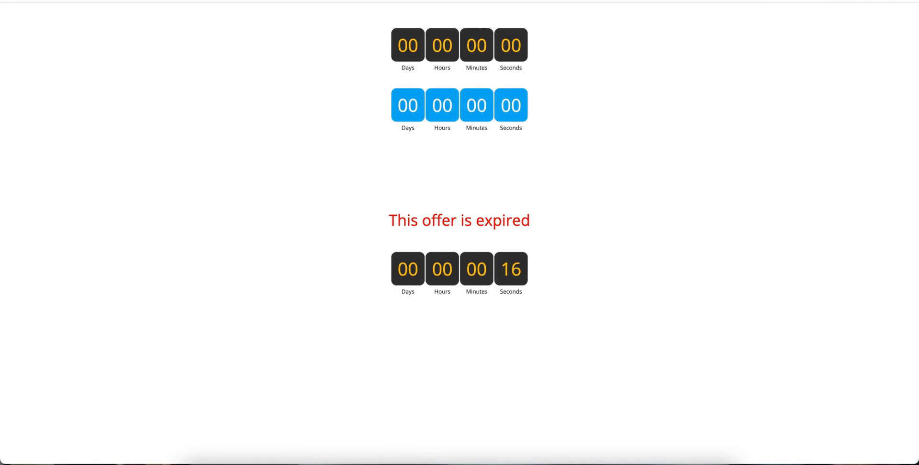
{"action": "key", "text": "super+shift+n"}
{"action": "type", "text": "https://official.flexifunnels.com/ucrscc7x"}
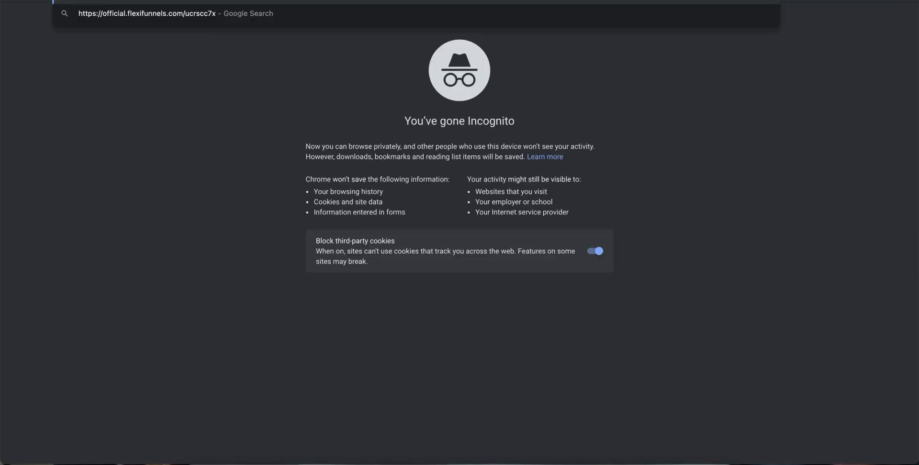
{"action": "key", "text": "Return"}
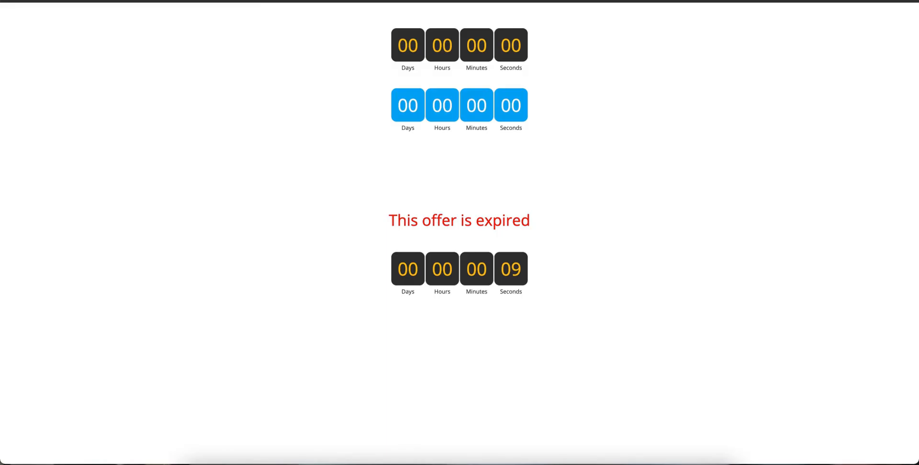
{"action": "key", "text": "super+w"}
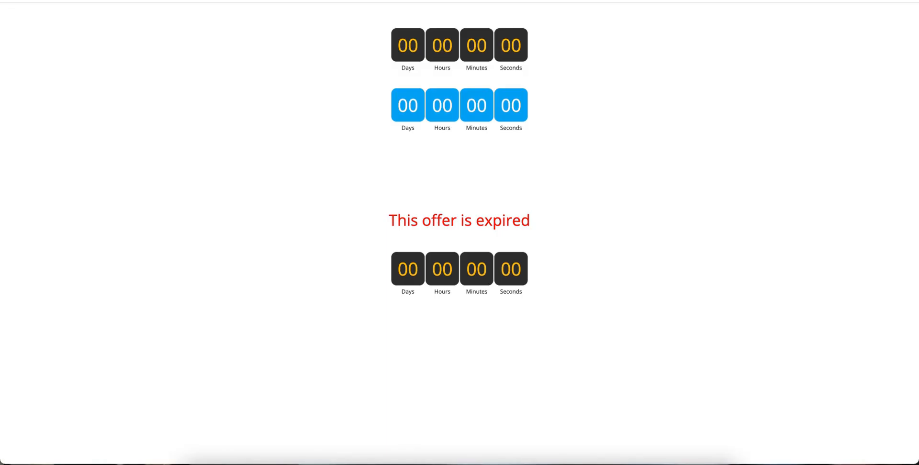
{"action": "key", "text": "super+w"}
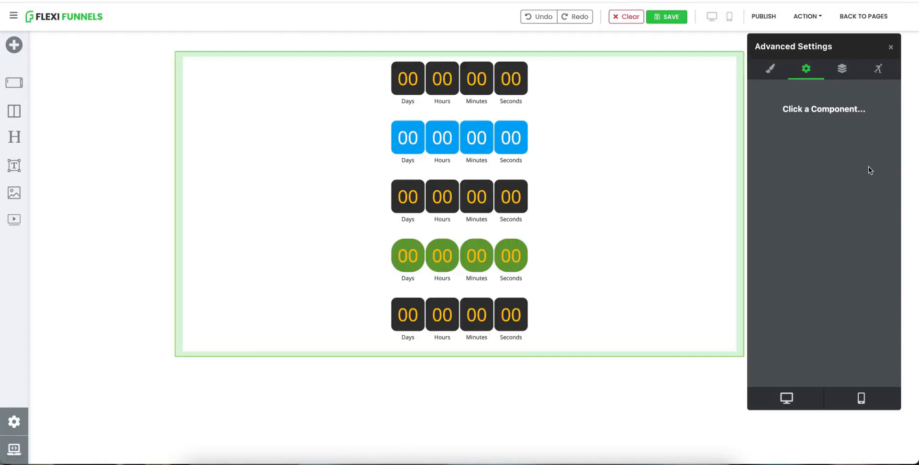
Clone the evergreen timer and set the clone's timer type to Daily Countdown.
{"action": "left_click", "coordinate": [521, 326]}
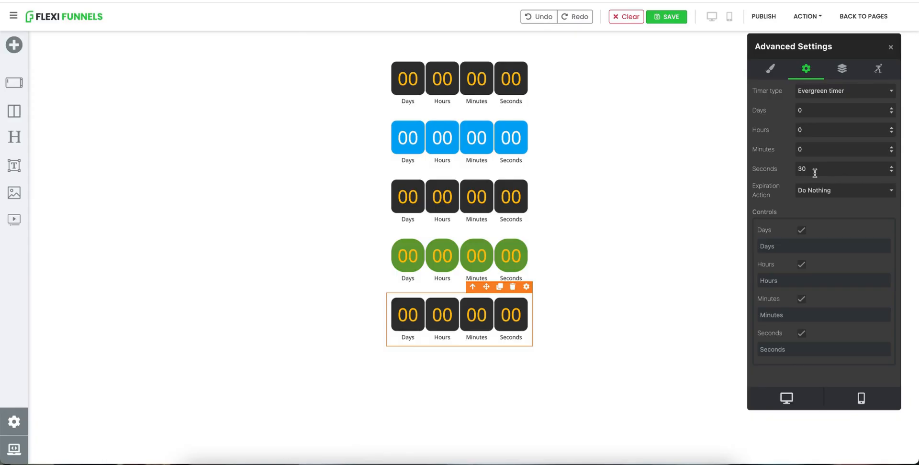
{"action": "left_click", "coordinate": [499, 287]}
{"action": "left_click", "coordinate": [494, 374]}
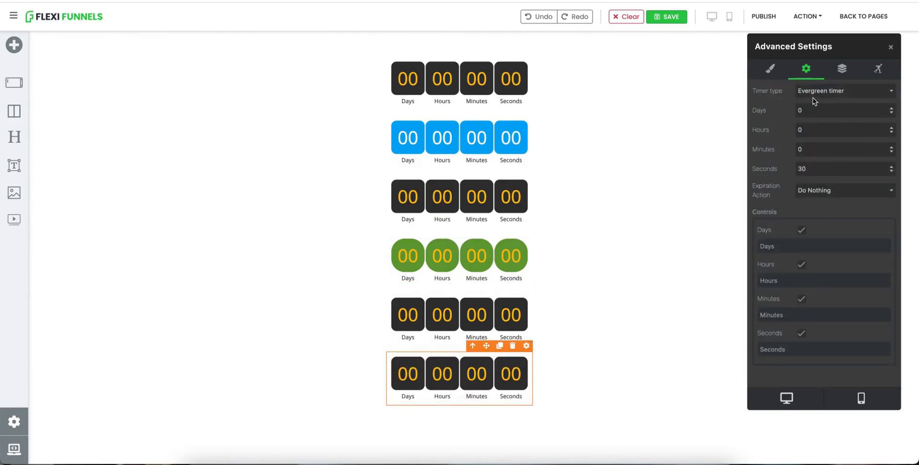
{"action": "left_click", "coordinate": [814, 92]}
{"action": "left_click", "coordinate": [822, 102]}
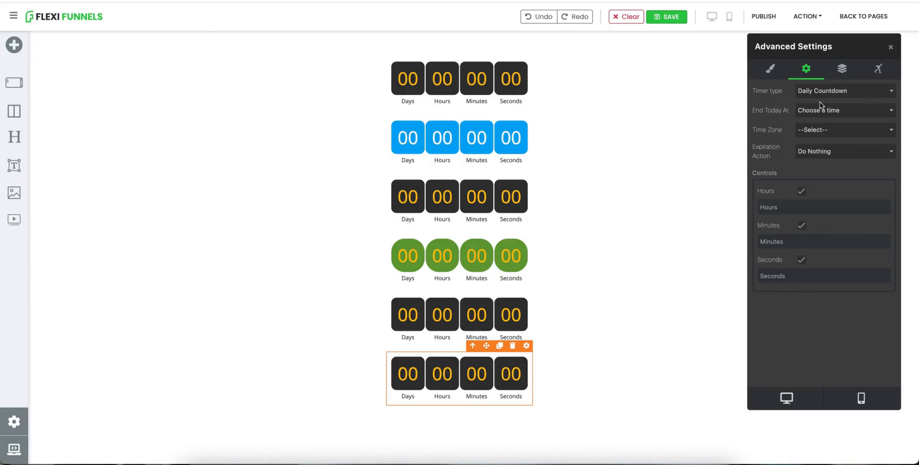
Set the daily timer to end today at 12AM in the (GMT+05:30) Chennai, Kolkata, Mumbai, New Delhi time zone.
{"action": "left_click", "coordinate": [827, 111]}
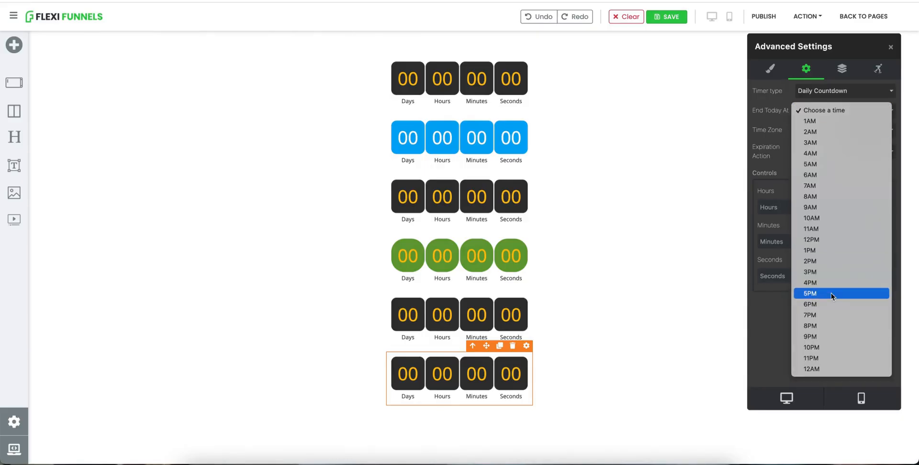
{"action": "left_click", "coordinate": [829, 369]}
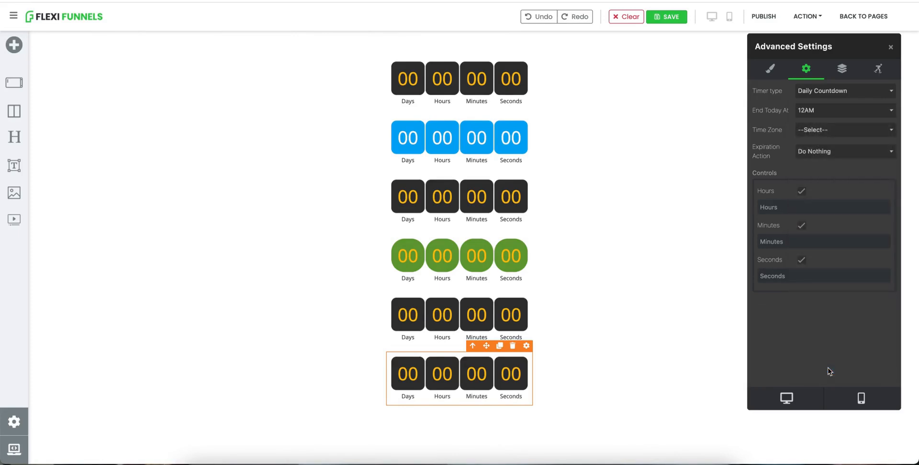
{"action": "left_click", "coordinate": [823, 132]}
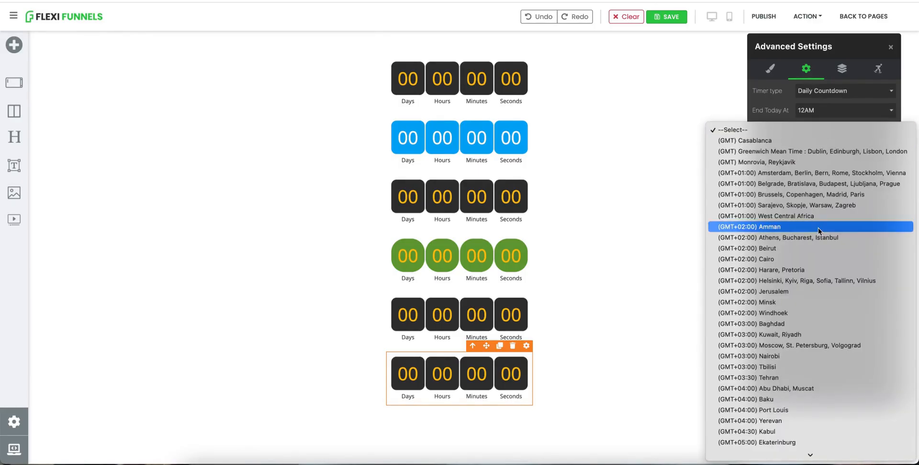
{"action": "scroll", "coordinate": [819, 230], "scroll_direction": "down", "scroll_amount": 3}
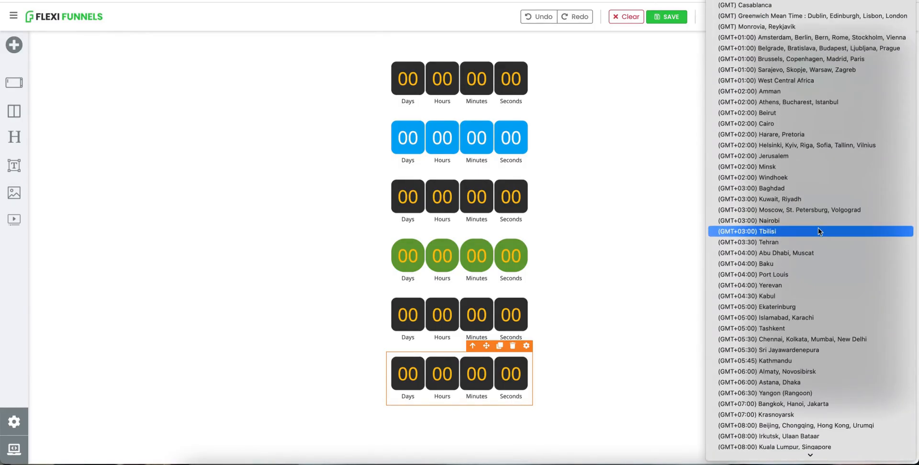
{"action": "left_click", "coordinate": [810, 340]}
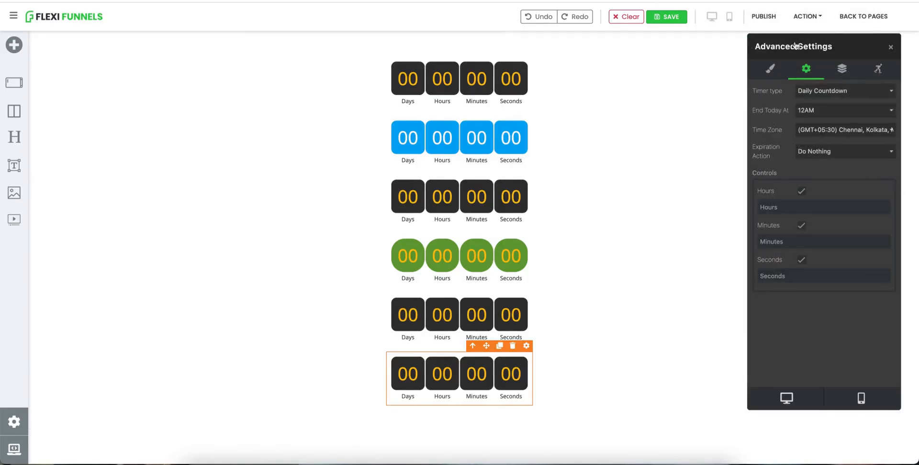
Publish the page and open the published URL from the actions list.
{"action": "left_click", "coordinate": [766, 18]}
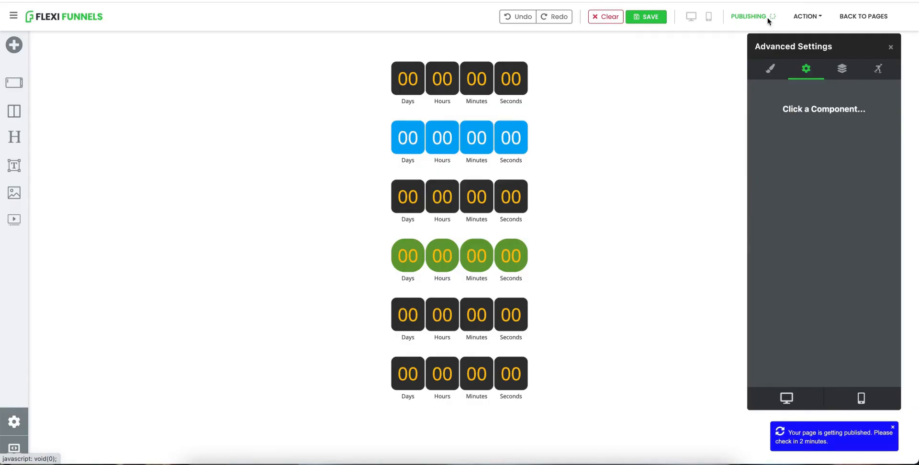
{"action": "left_click", "coordinate": [802, 19]}
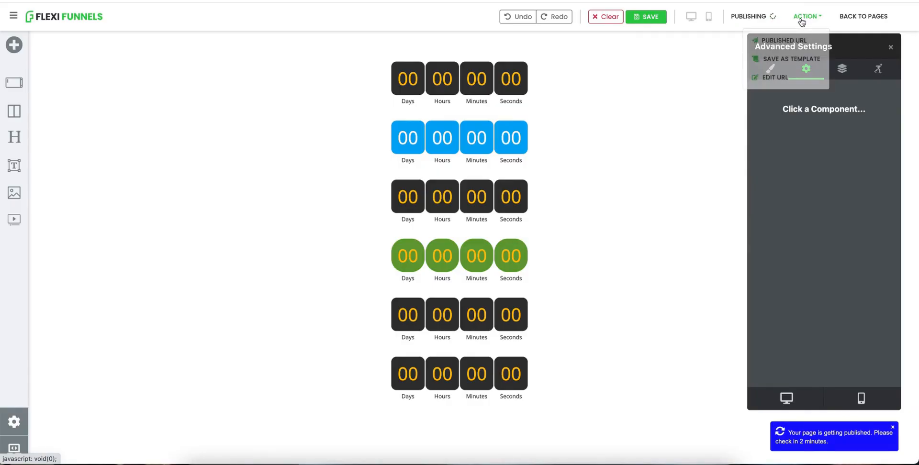
{"action": "left_click", "coordinate": [777, 32]}
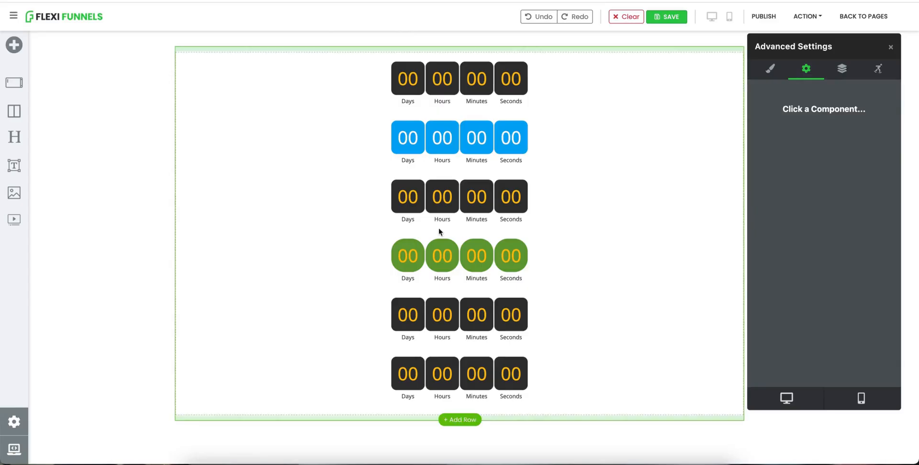
Change the daily timer's end time to 5PM and publish the page.
{"action": "left_click", "coordinate": [515, 369]}
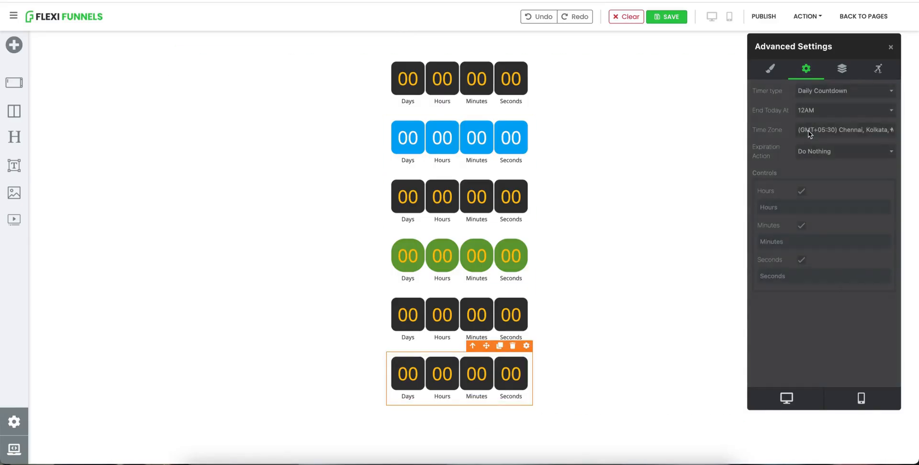
{"action": "left_click", "coordinate": [809, 111]}
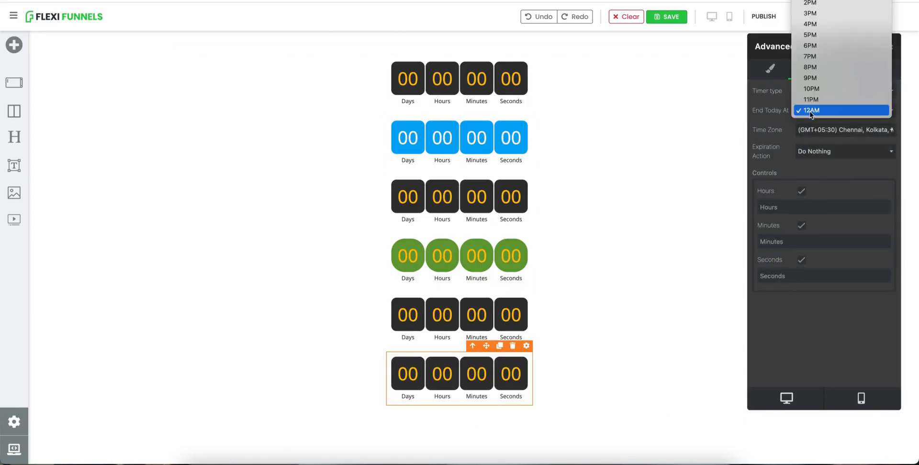
{"action": "left_click", "coordinate": [816, 36]}
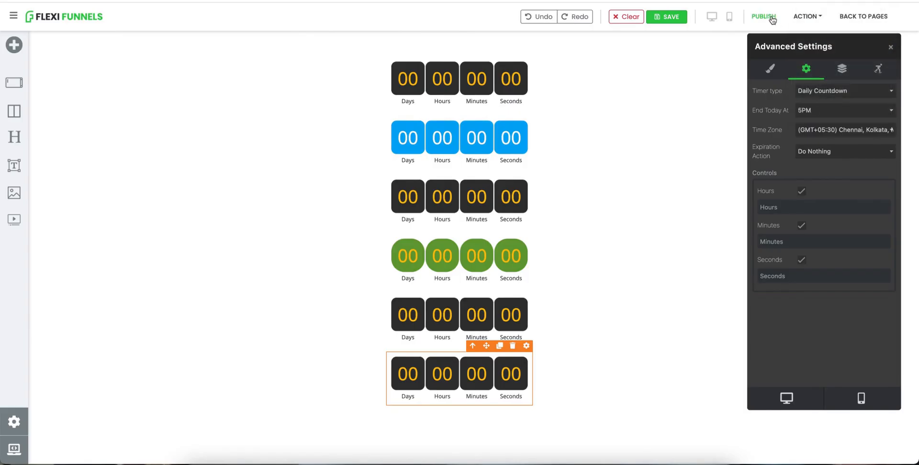
{"action": "left_click", "coordinate": [770, 17]}
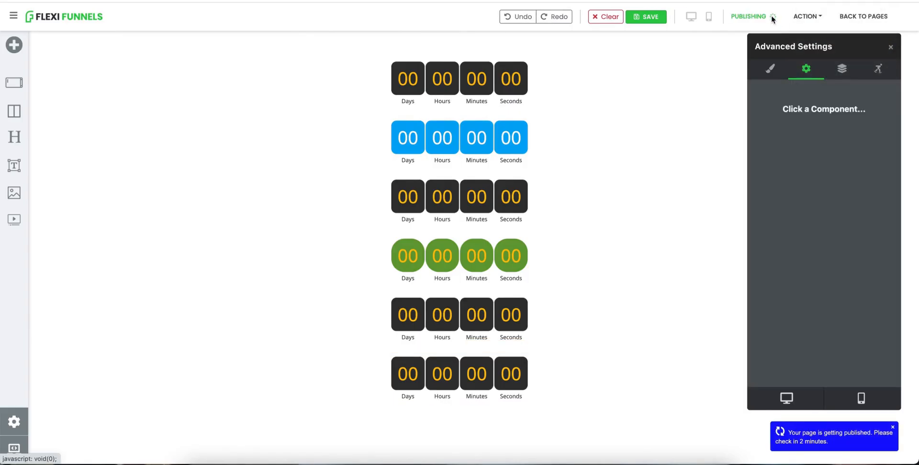
Open the published URL to check the daily countdown, then return to the editor and reselect the daily timer.
{"action": "left_click", "coordinate": [805, 18]}
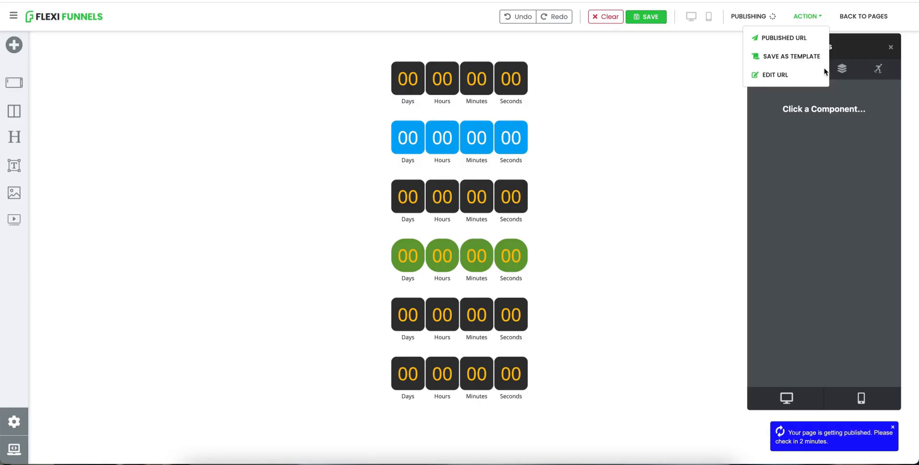
{"action": "left_click", "coordinate": [785, 39]}
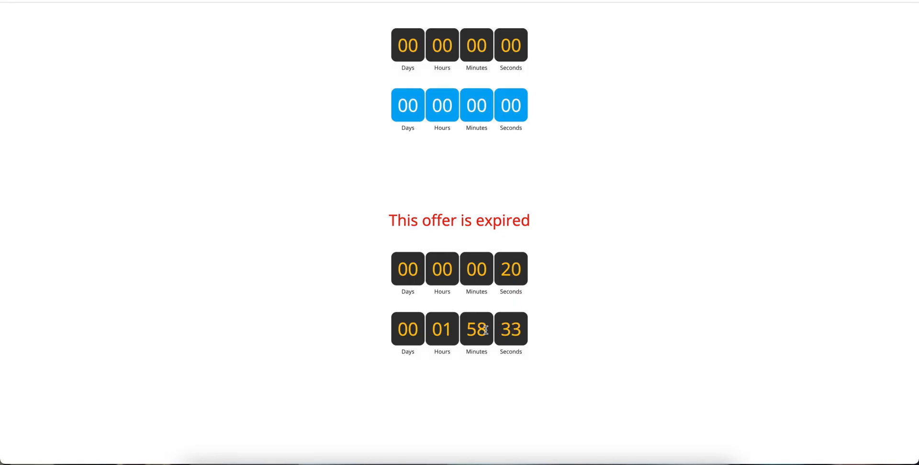
{"action": "left_click", "coordinate": [125, 1]}
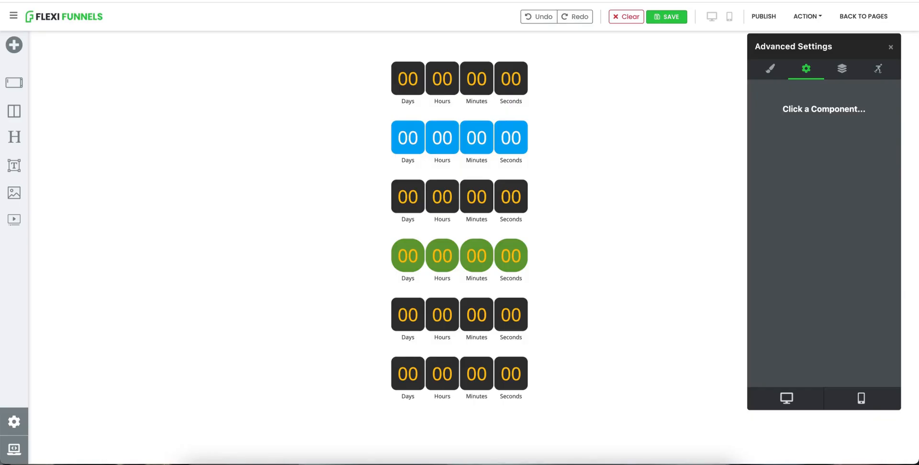
{"action": "left_click", "coordinate": [492, 381]}
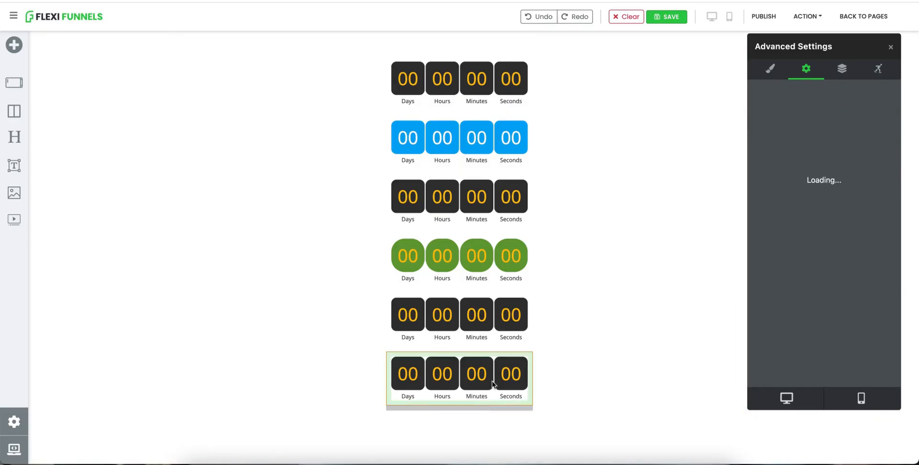